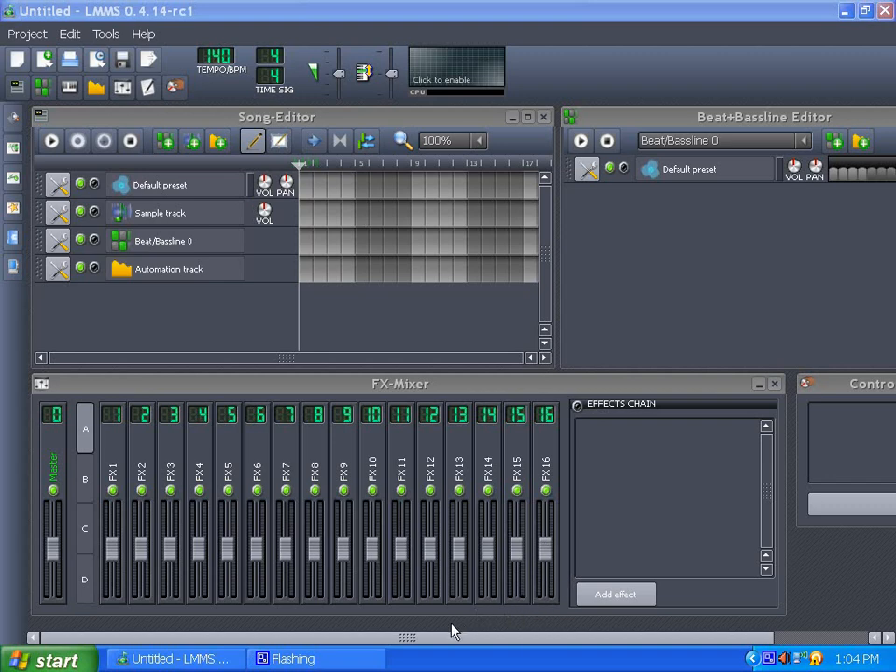
drag(406, 642, 620, 644)
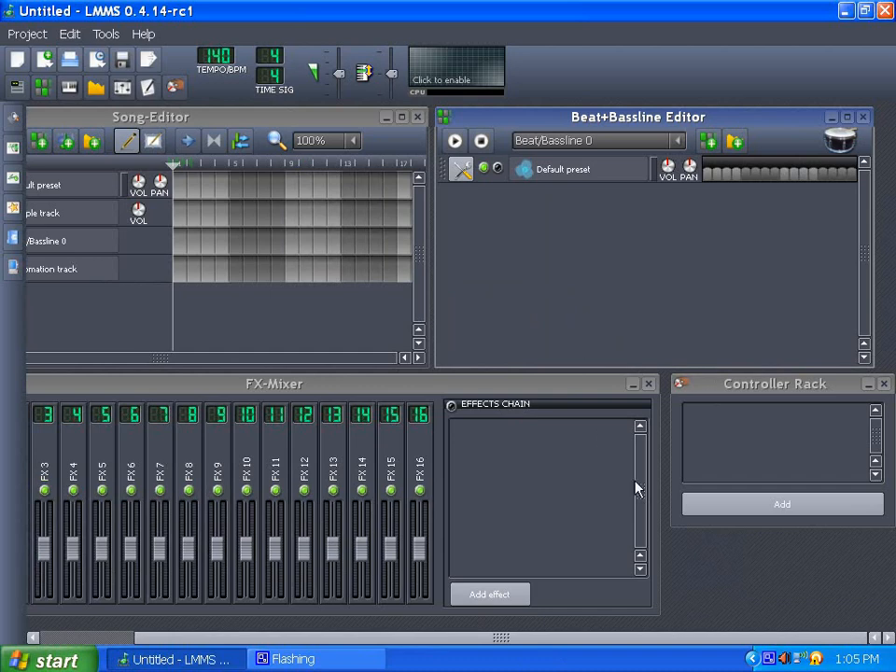
drag(519, 644, 565, 642)
drag(408, 641, 315, 644)
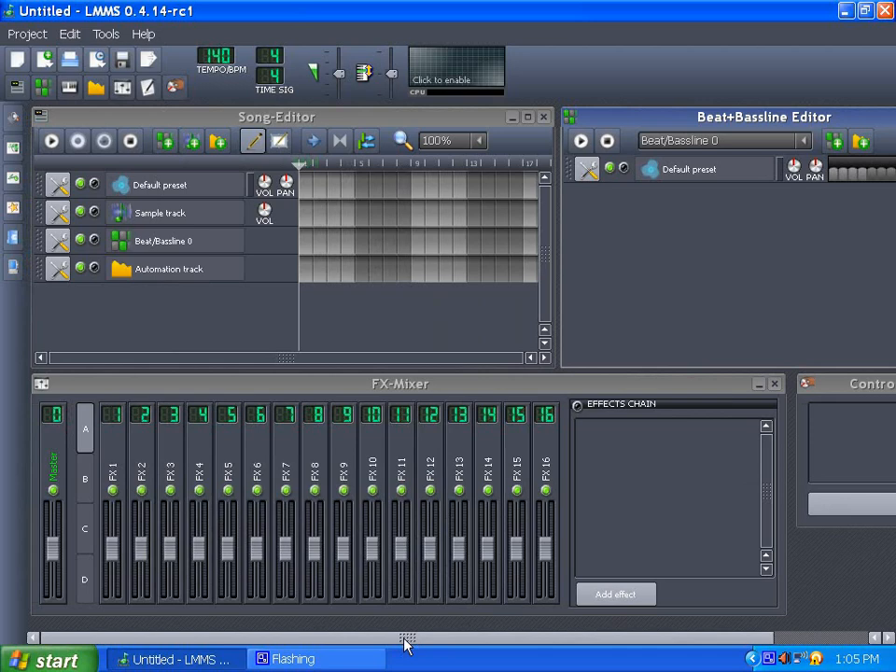
- Open the Default preset instrument's Triple Oscillator window and place it beside the Song-Editor
double_click(168, 191)
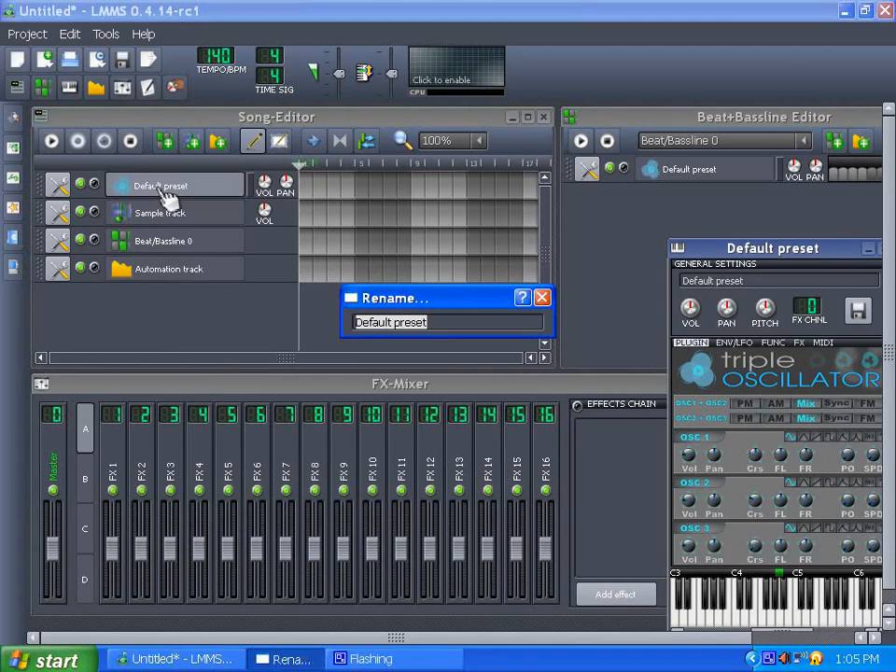
click(542, 298)
drag(787, 259, 662, 175)
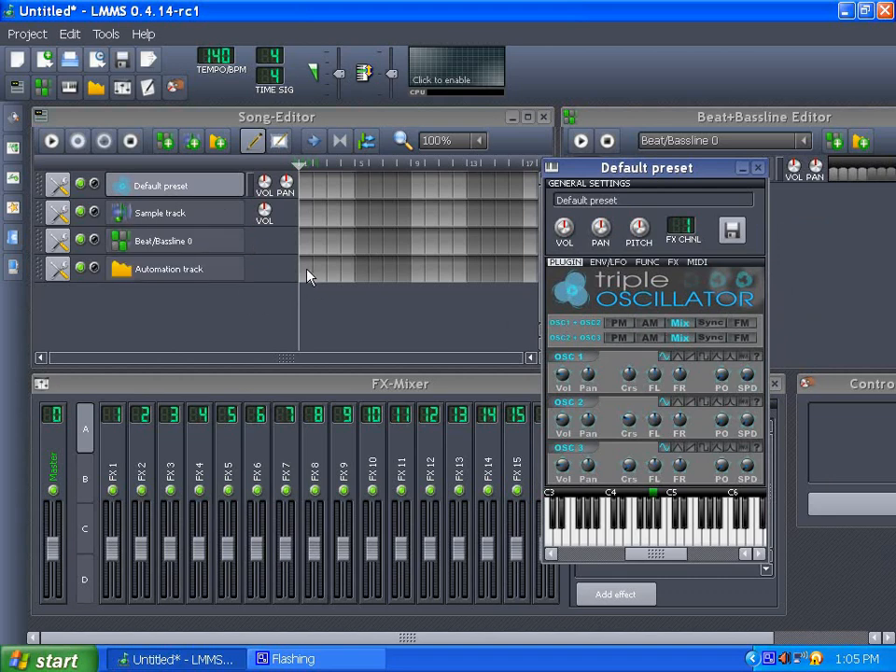
- Create a pattern in the first bar of the Default preset track and open it in the Piano Roll
click(308, 186)
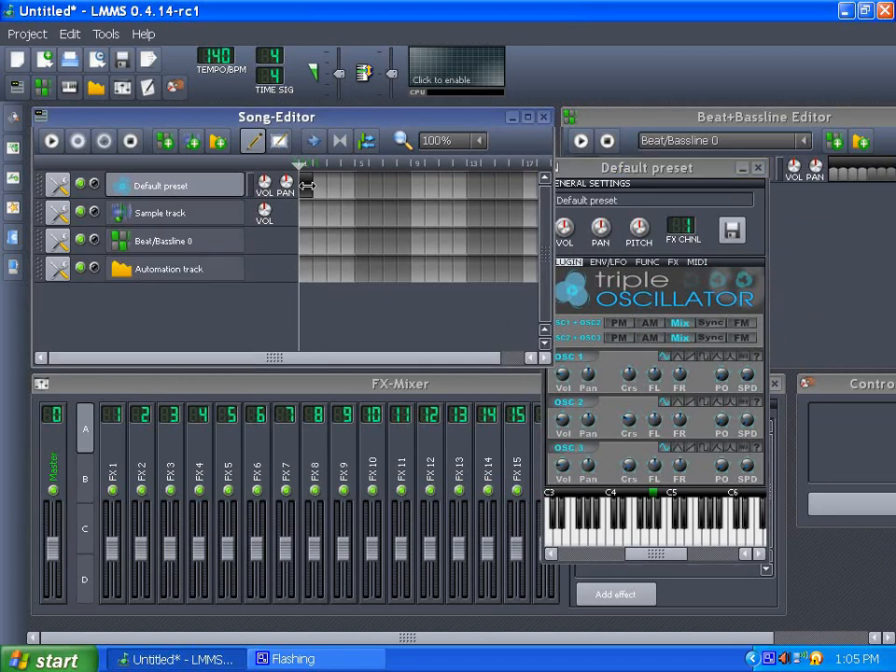
double_click(313, 191)
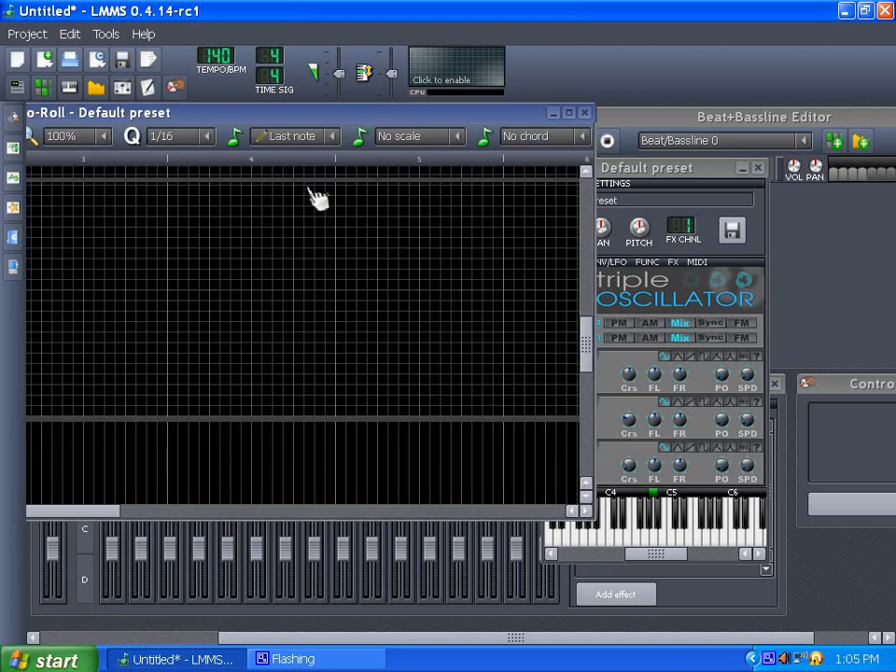
drag(193, 116, 681, 148)
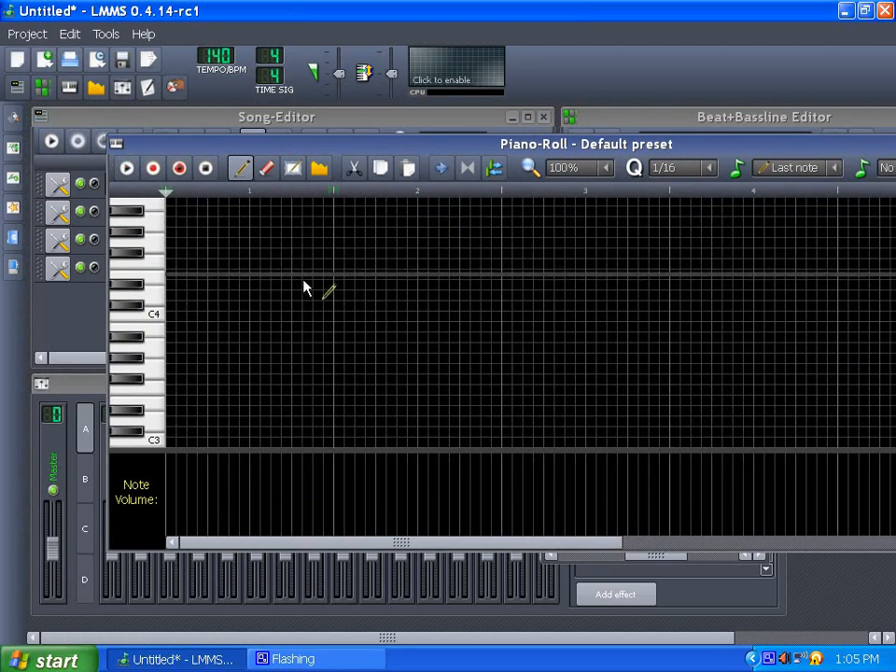
- Draw short sixteenth notes starting on C4 across the first two beats of the melody
click(175, 316)
click(212, 253)
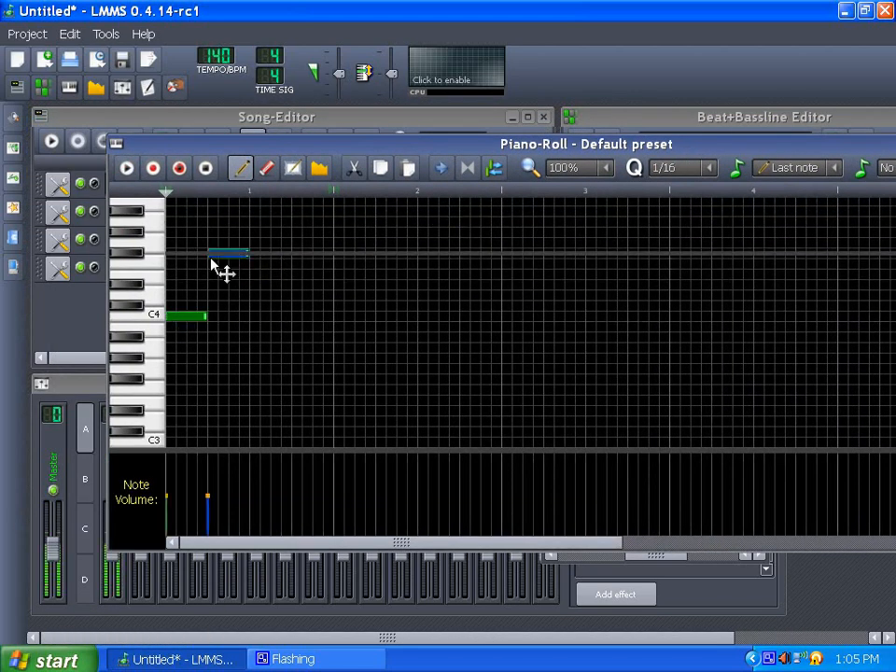
click(256, 211)
click(315, 253)
click(392, 253)
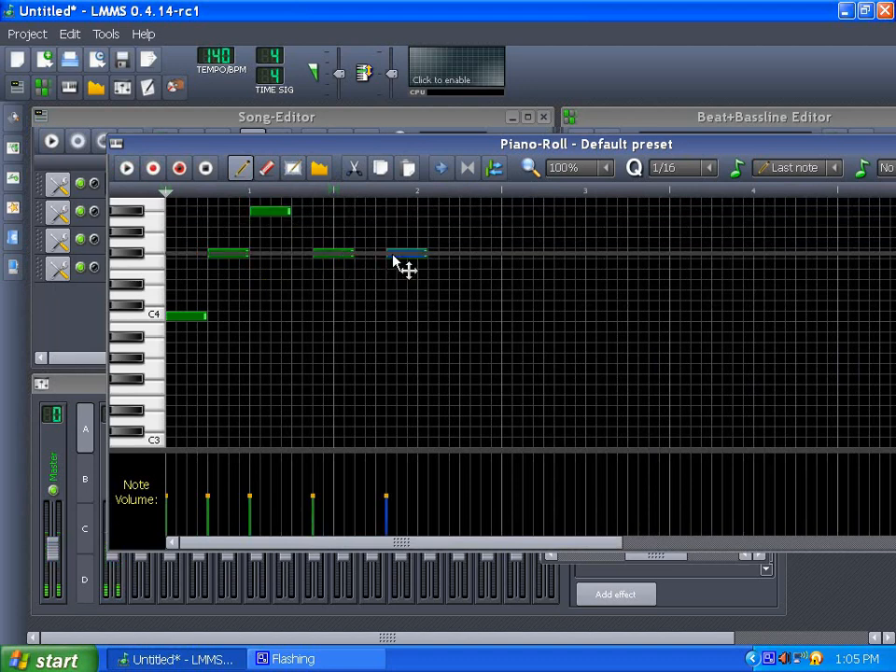
click(454, 211)
- Continue the melody with further short notes through the third beat, adjusting the last note's position
scroll(528, 338, up, 3)
click(530, 326)
click(532, 379)
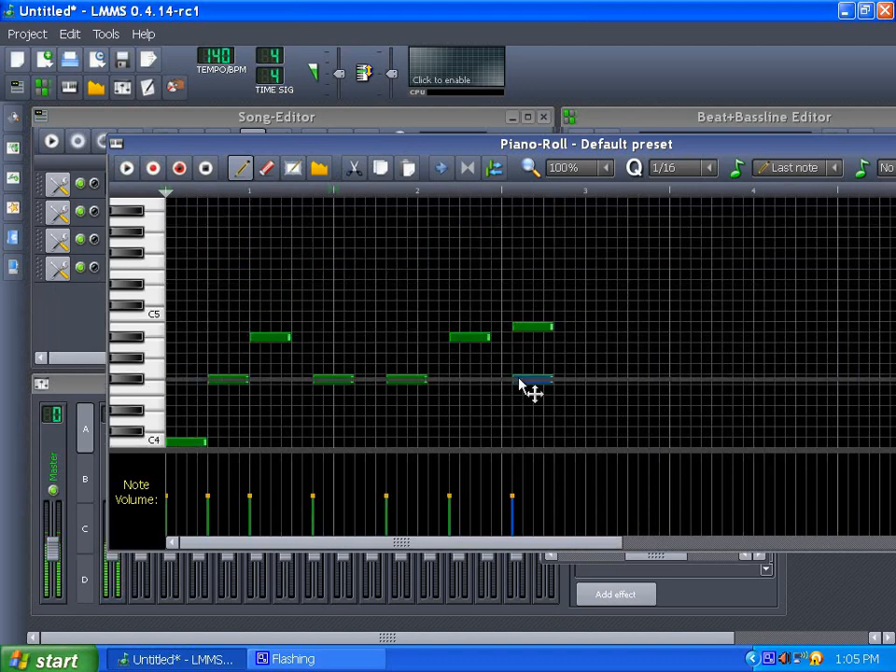
click(623, 400)
scroll(686, 350, down, 3)
scroll(695, 319, up, 2)
click(700, 329)
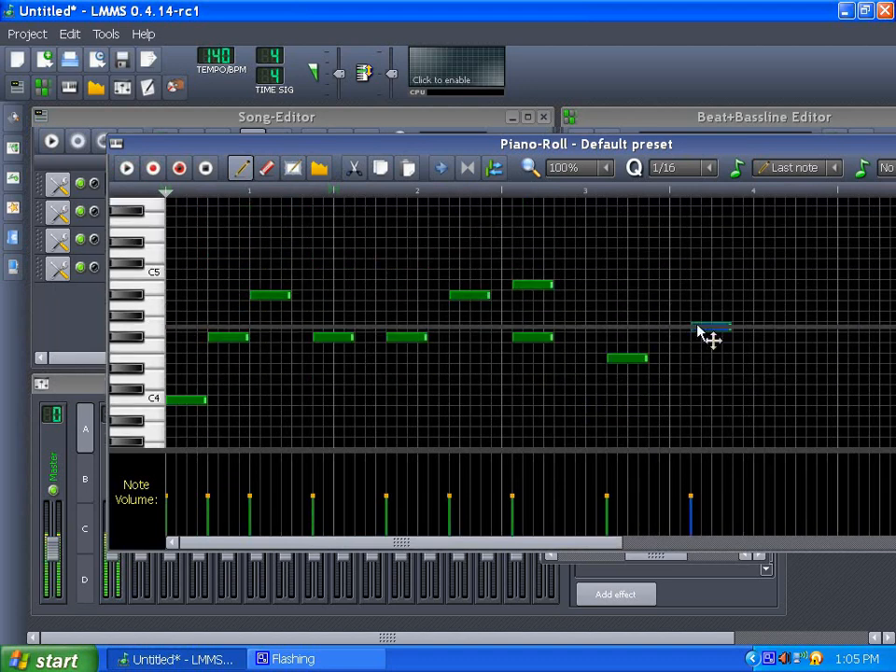
drag(699, 329, 686, 327)
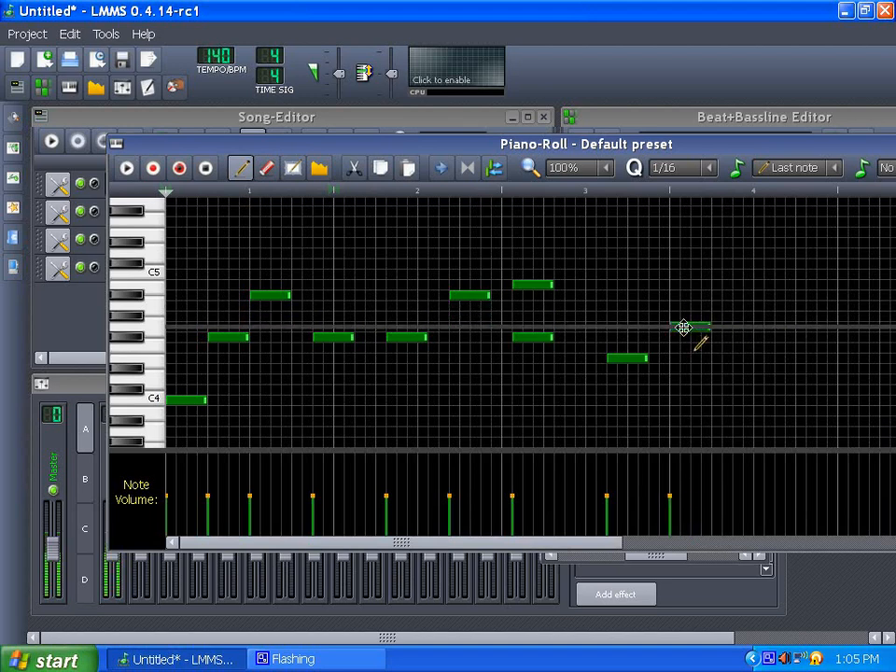
- Rearrange the notes in the third beat by moving them to new pitches and positions
mouse_move(625, 351)
mouse_down()
mouse_move(647, 359)
mouse_move(635, 358)
mouse_up()
right_click(612, 358)
drag(534, 340, 610, 343)
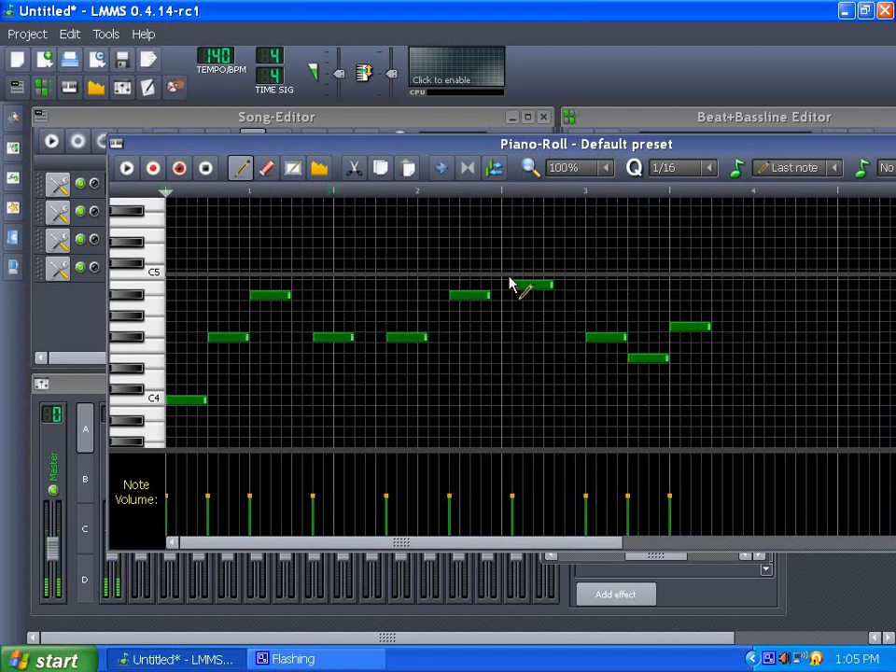
drag(514, 285, 557, 293)
- Add three more notes in the fourth beat to finish the phrase
click(725, 369)
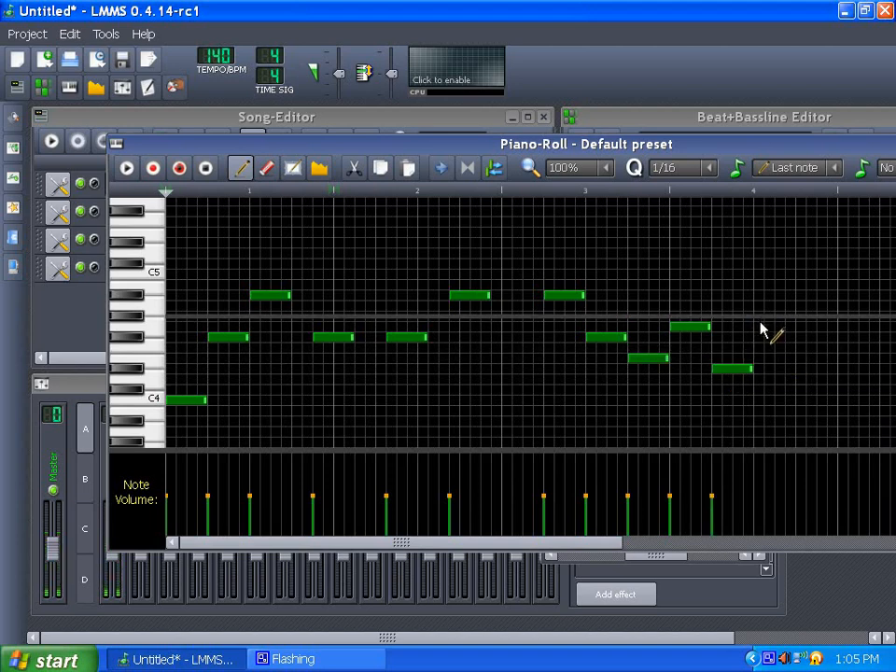
click(757, 338)
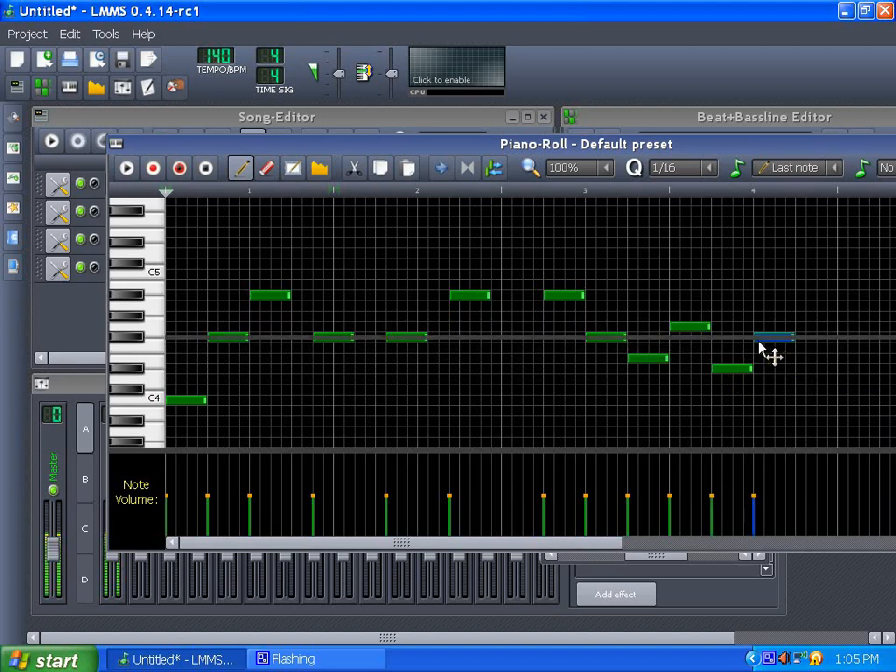
click(806, 378)
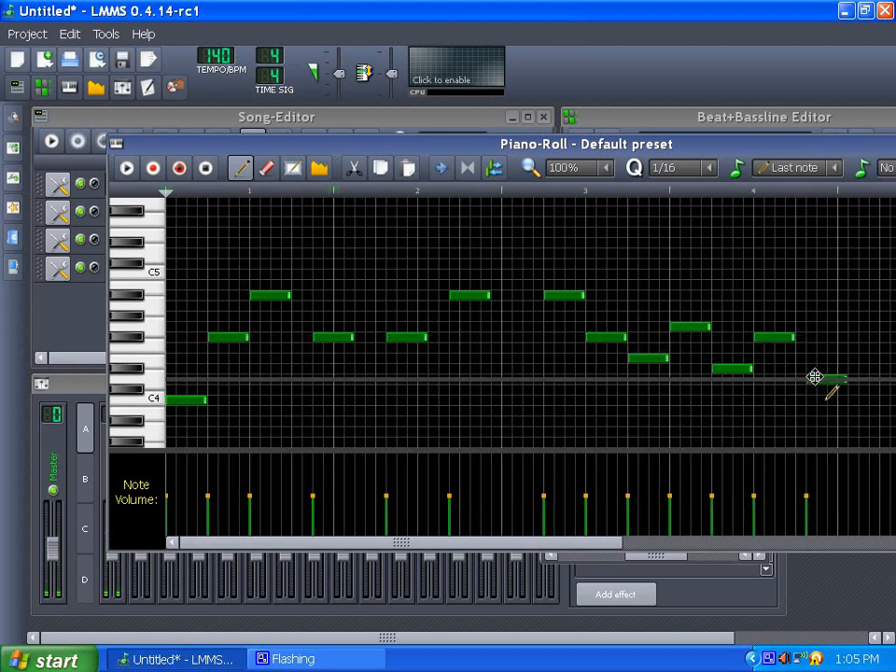
drag(814, 374, 801, 376)
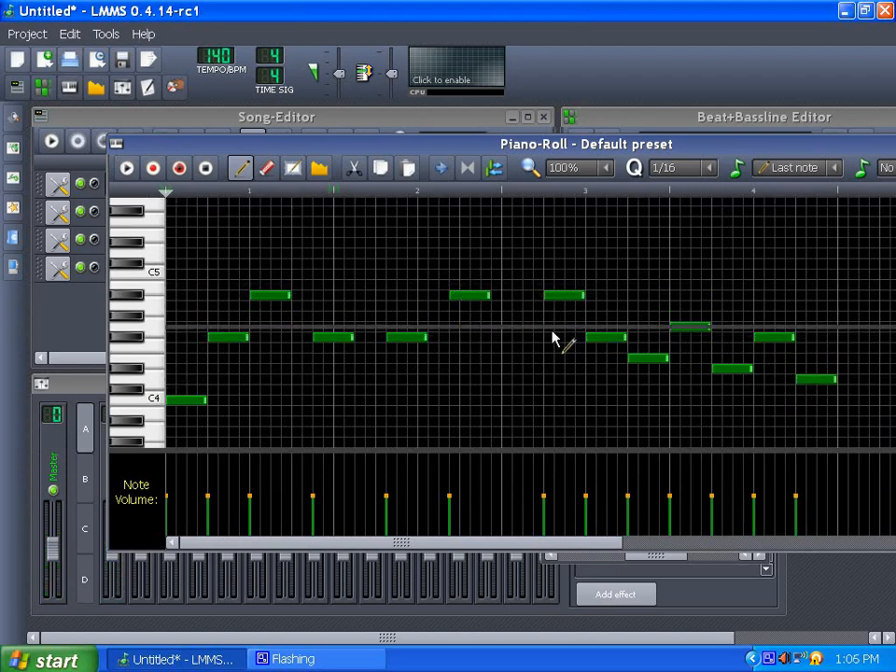
- Move three notes in the second beat to new pitches and positions
drag(477, 296, 528, 315)
drag(418, 337, 490, 357)
drag(334, 341, 447, 340)
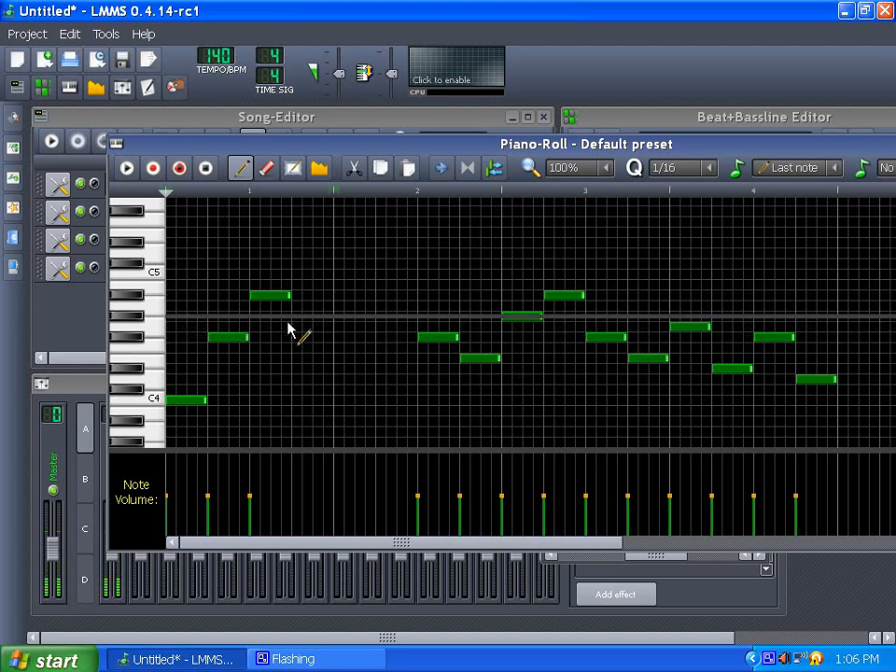
click(15, 34)
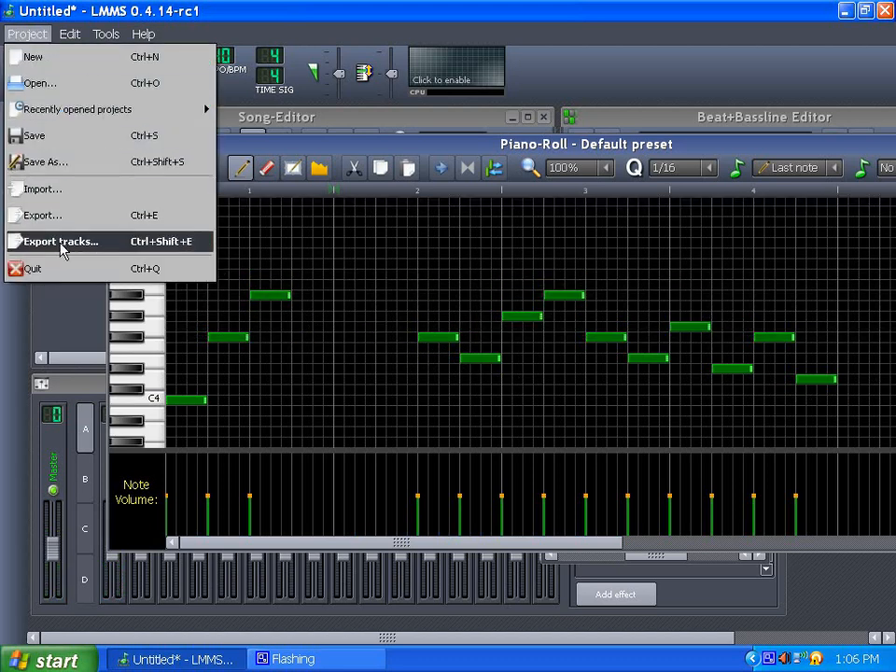
click(40, 6)
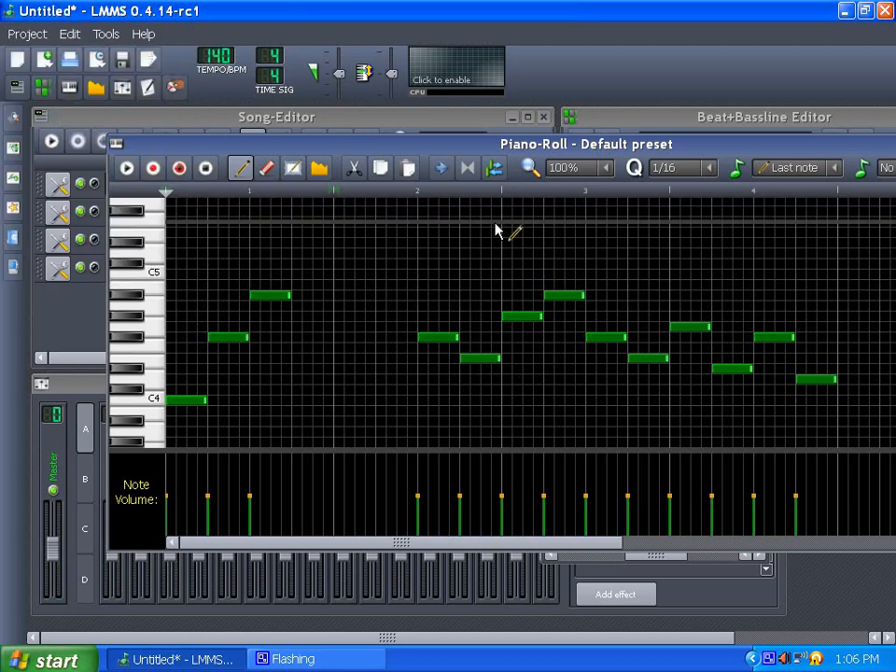
- Rearrange the notes in the first beat into a rising line and add a note after the opening C4
drag(277, 297, 408, 316)
drag(353, 286, 300, 304)
click(305, 306)
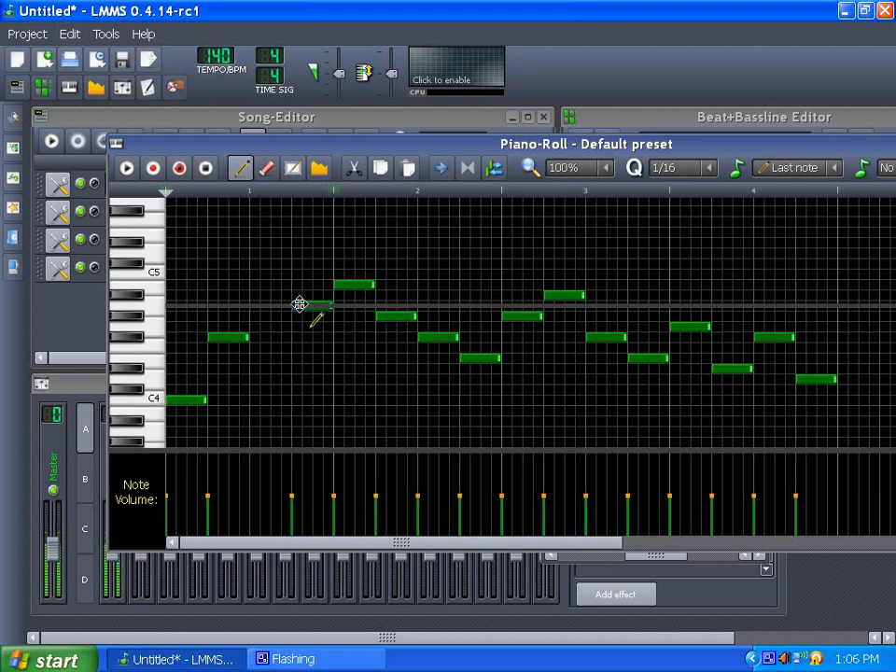
click(262, 368)
drag(290, 370, 278, 370)
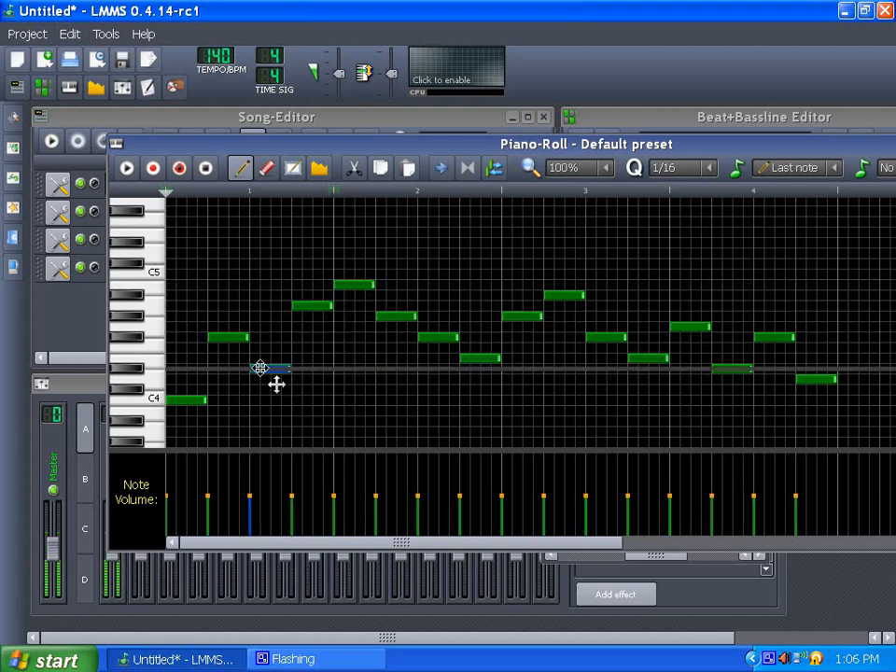
- Close the Piano Roll
drag(514, 143, 455, 134)
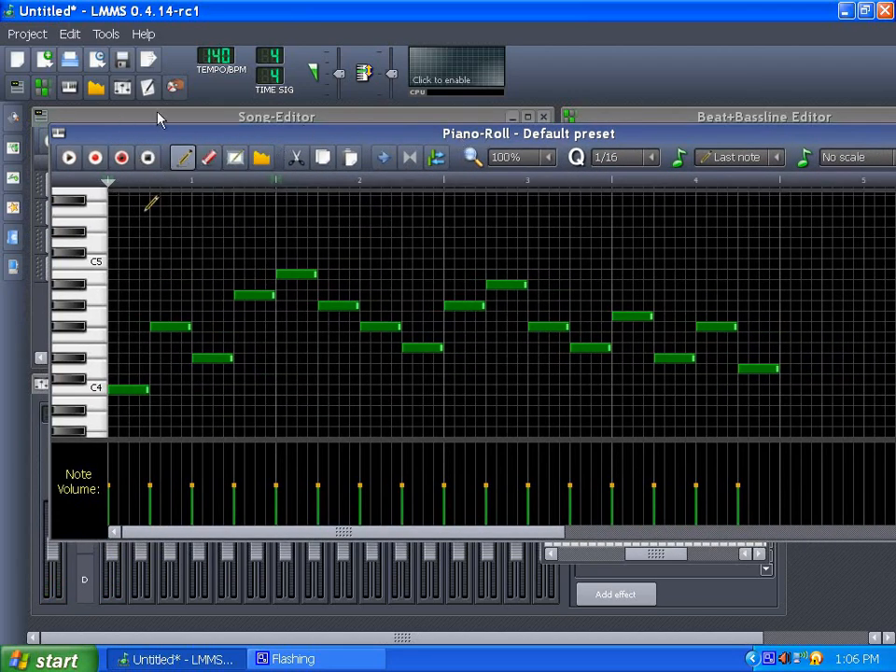
drag(560, 140, 318, 166)
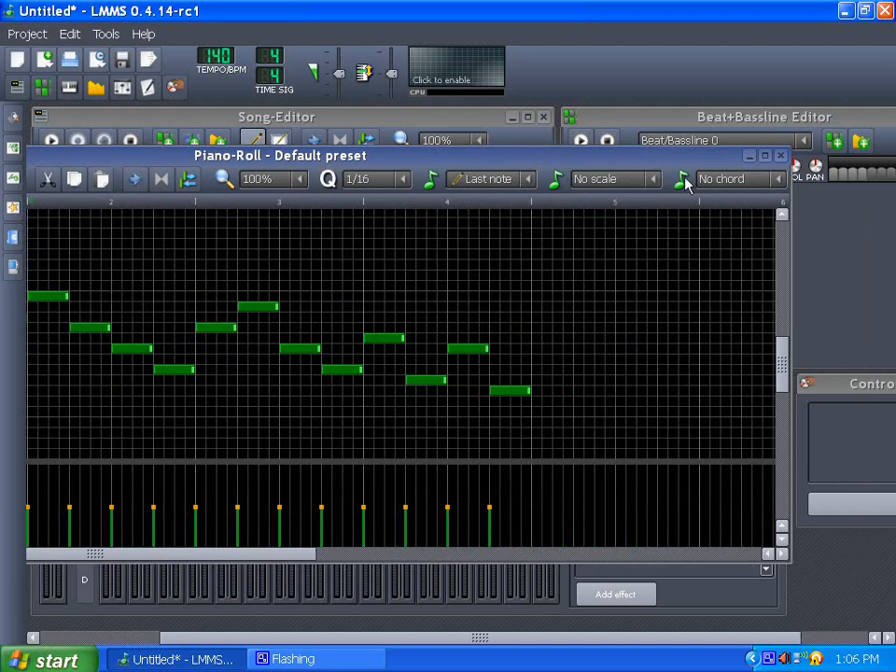
click(782, 158)
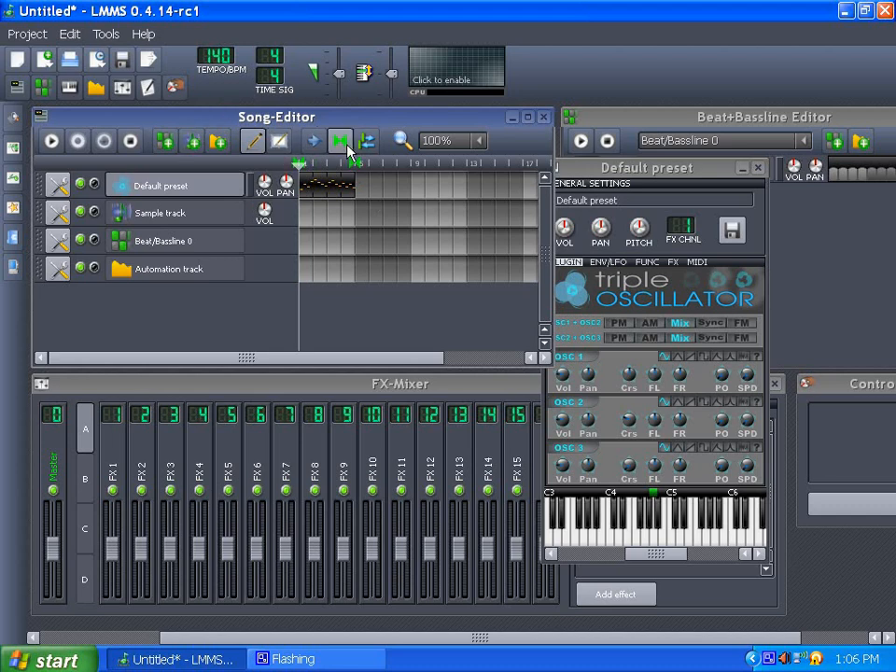
- Play the song to preview the melody and stop playback
click(650, 171)
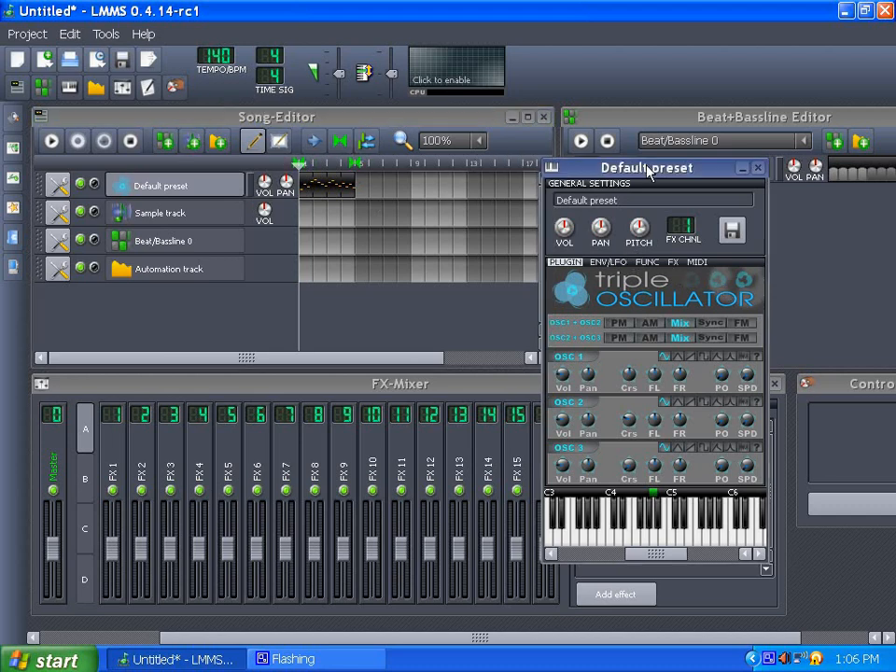
drag(647, 164, 657, 150)
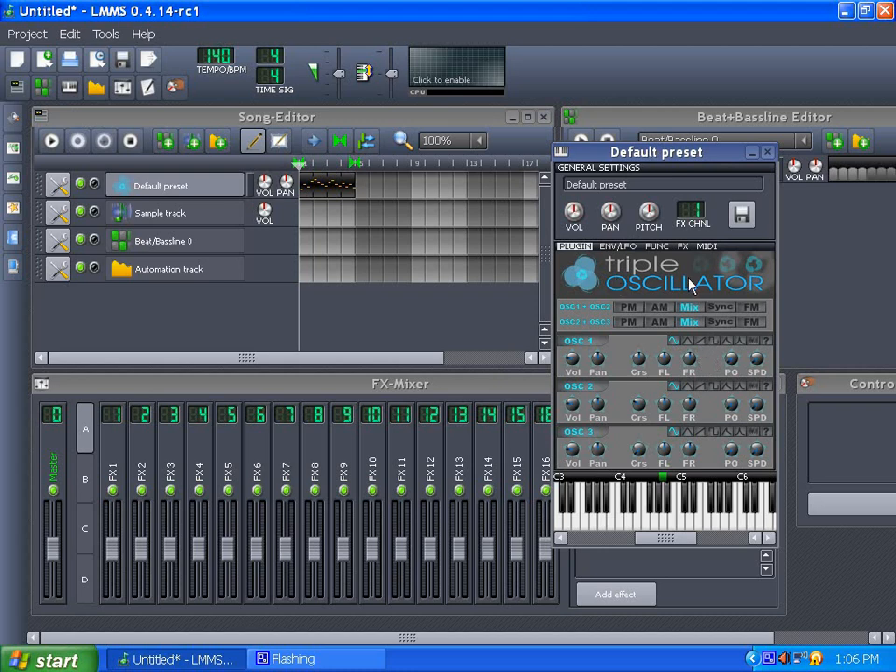
click(52, 141)
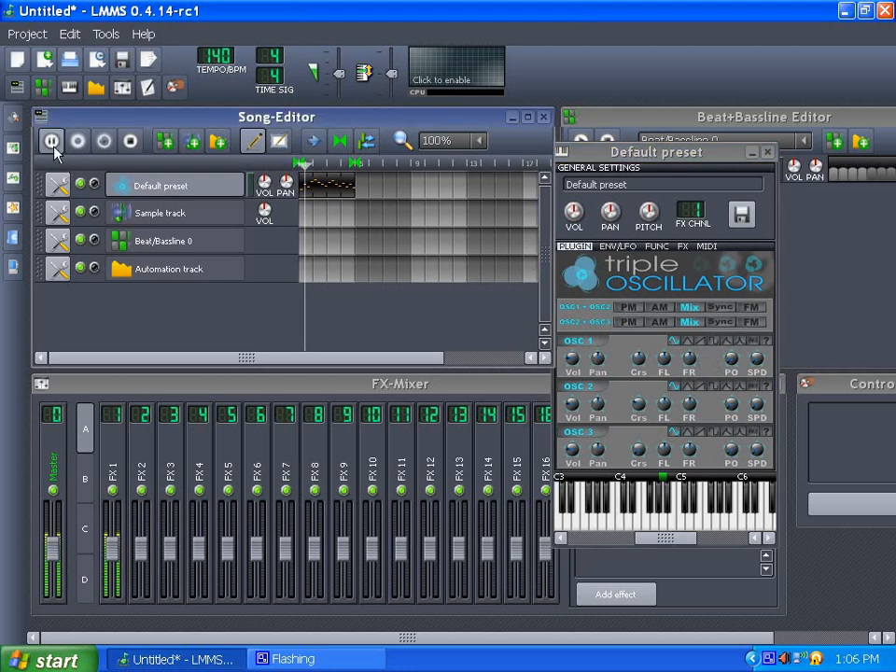
key(space)
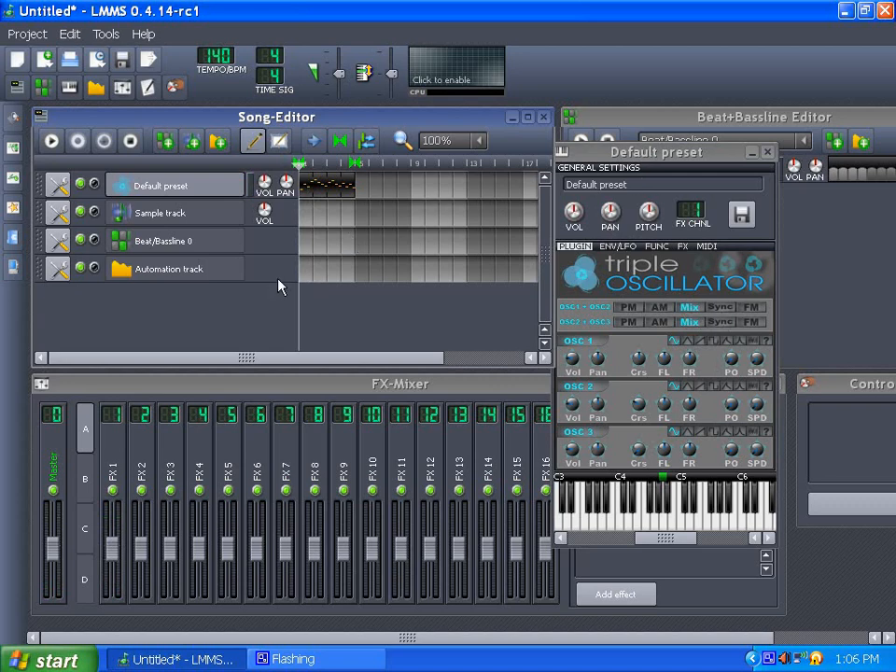
- Remove the Sample track and move the Automation track directly below the Default preset track
click(54, 220)
click(81, 263)
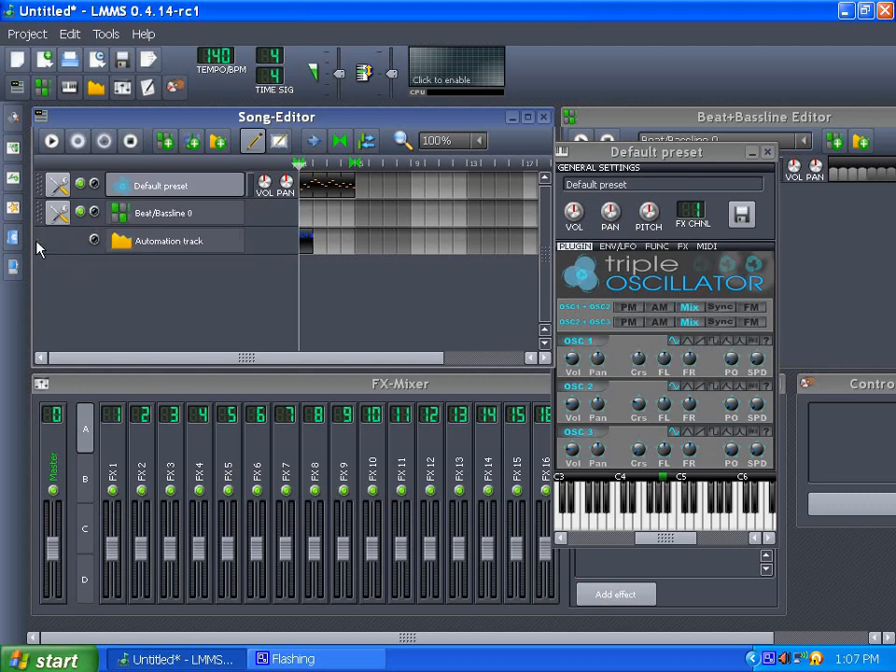
drag(38, 247, 39, 214)
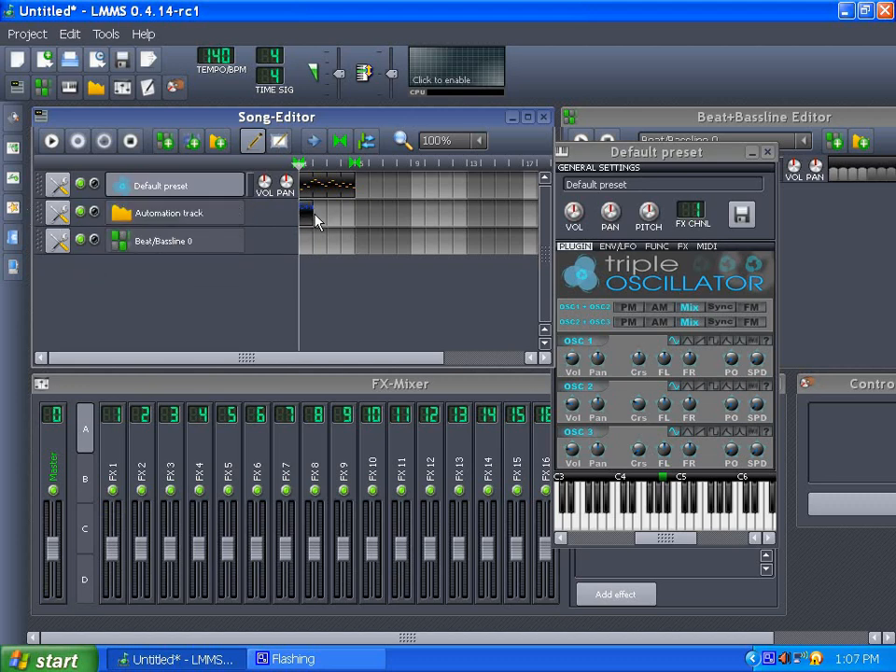
- Extend the automation clip to the melody's length and set the OSC1+OSC2 modulation mode to PM
drag(314, 218, 358, 221)
click(639, 312)
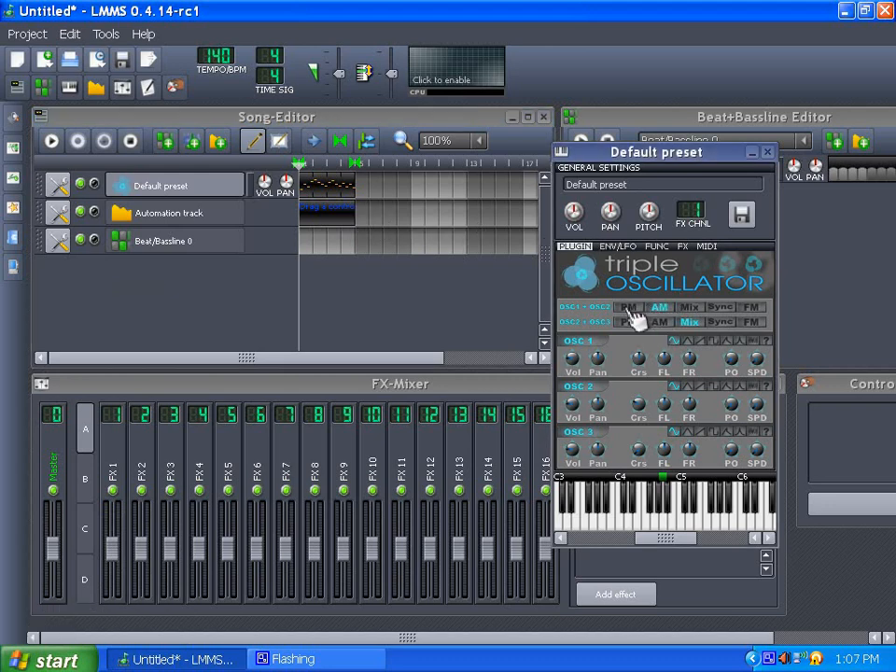
click(631, 307)
click(690, 308)
click(726, 308)
click(660, 311)
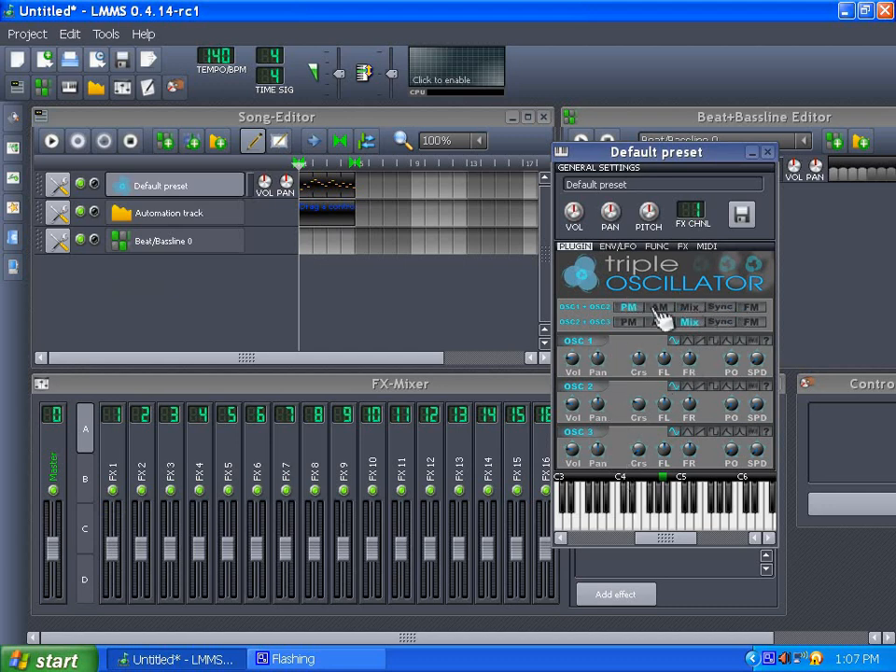
click(728, 309)
click(631, 309)
- Link the OSC1+OSC2 modulation control to the automation clip and preview the song playback
drag(632, 310, 311, 215)
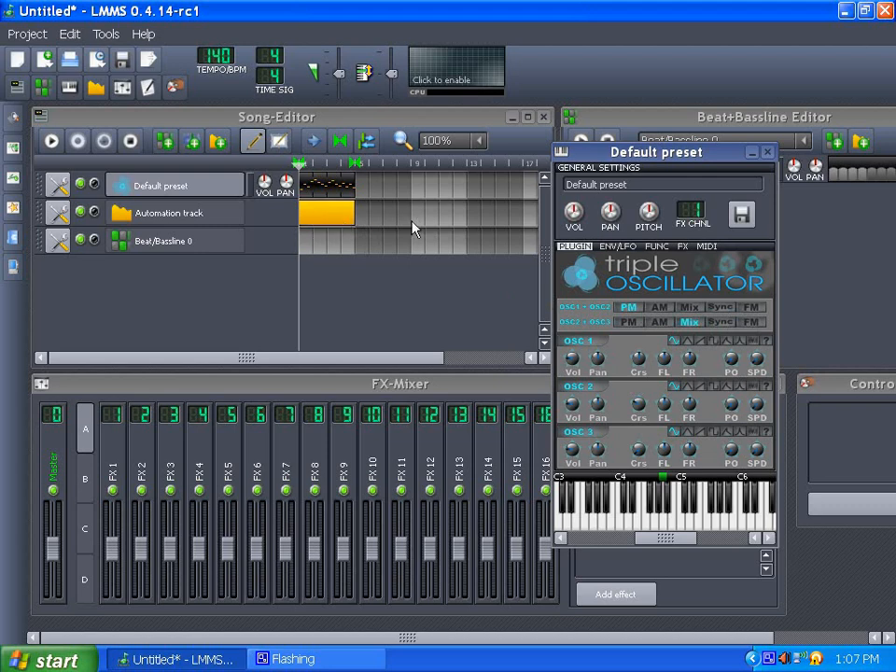
click(51, 140)
click(138, 143)
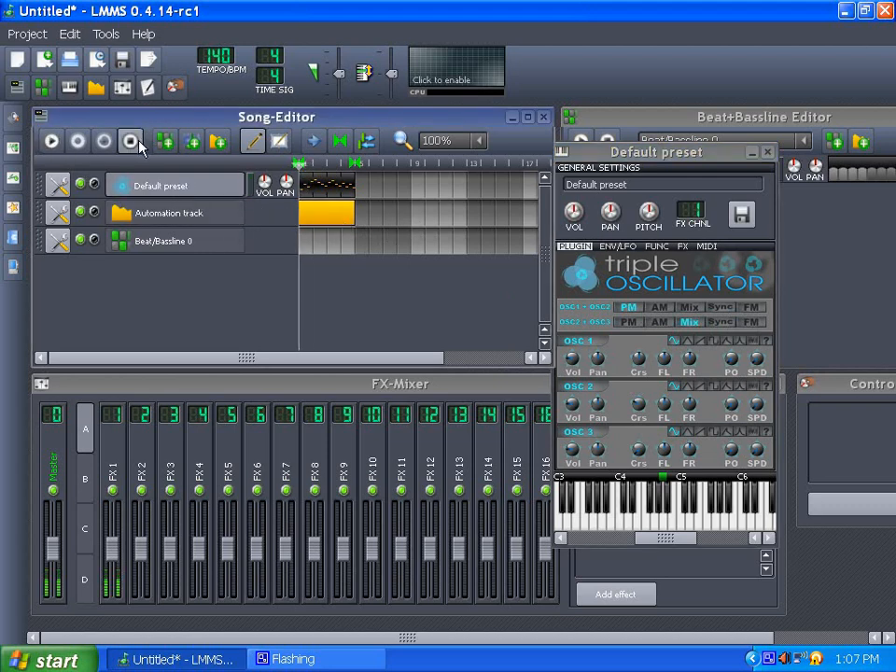
- Open the automation clip in the Automation Editor and draw modulation values across its first bars
double_click(317, 228)
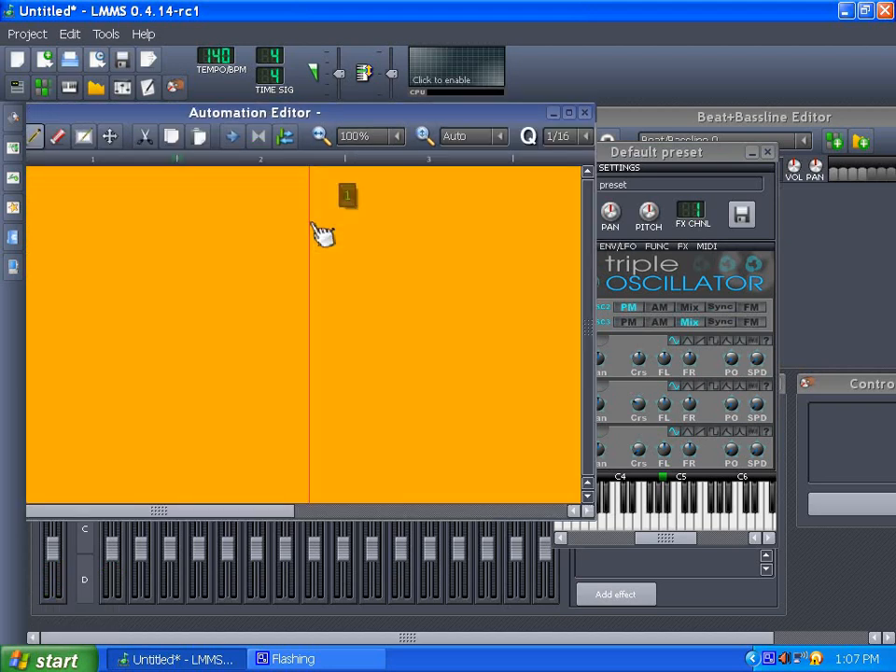
drag(194, 121, 368, 151)
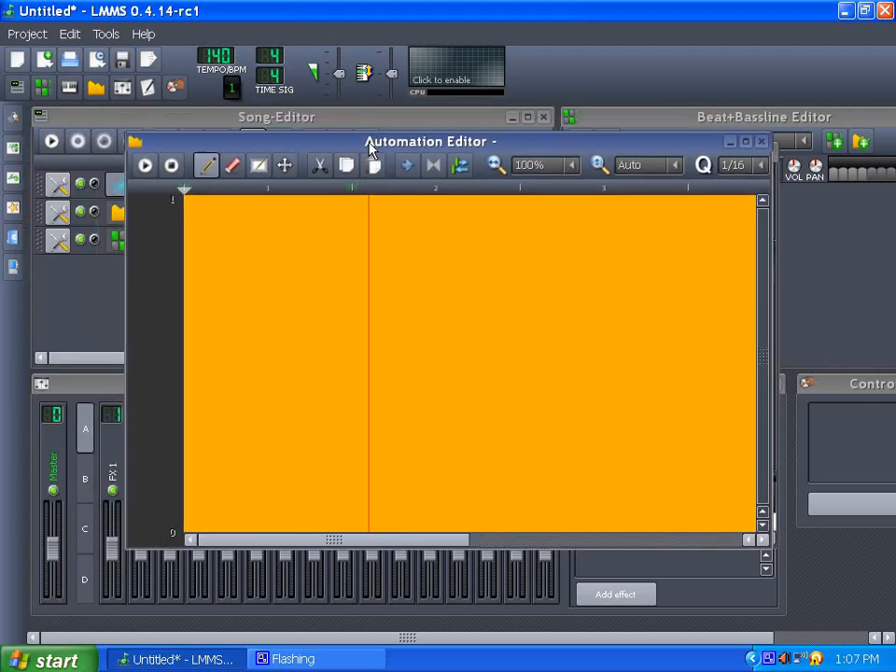
mouse_move(228, 296)
mouse_down()
mouse_move(247, 436)
mouse_move(346, 446)
mouse_move(446, 270)
mouse_move(467, 269)
mouse_up()
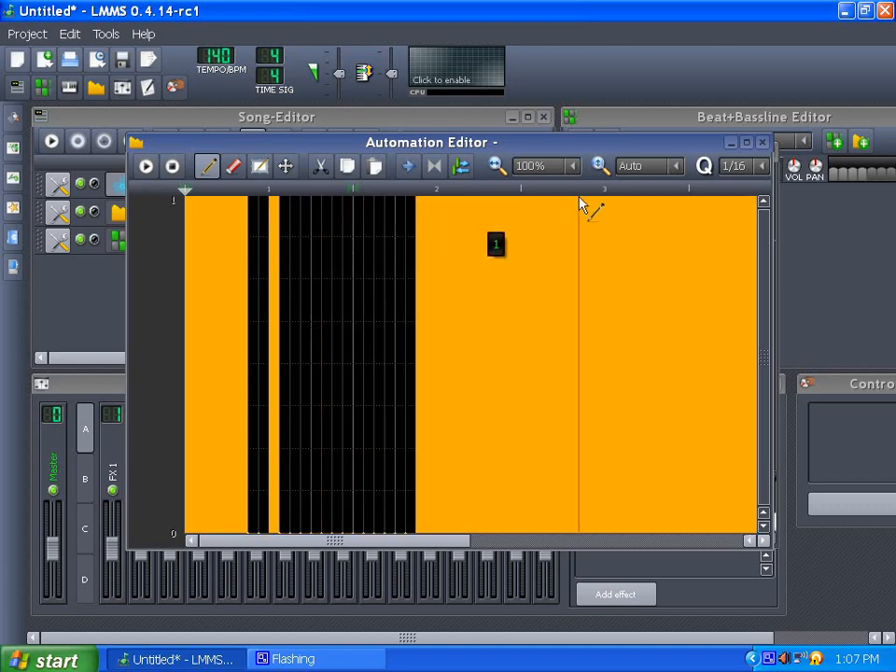
click(762, 142)
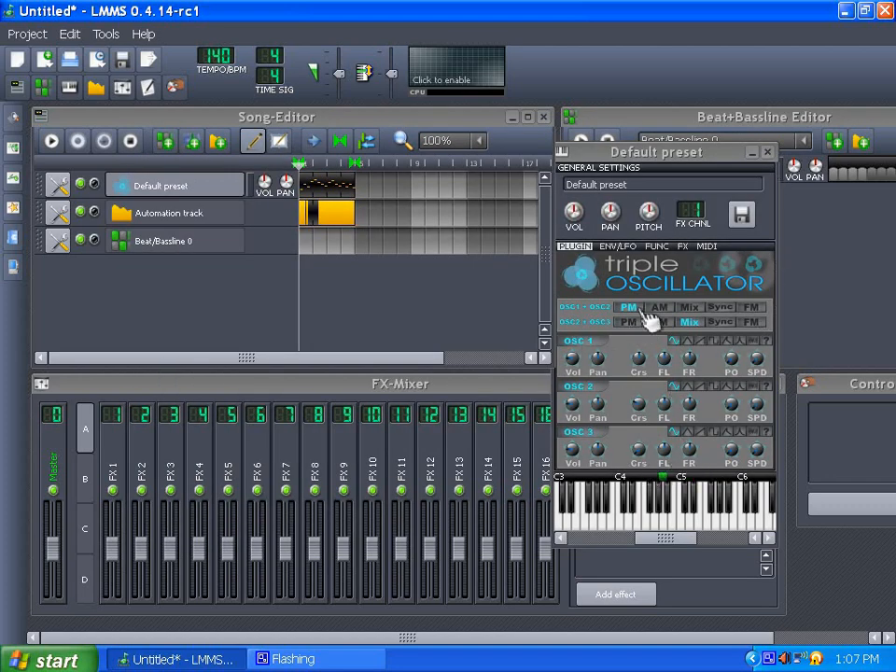
- Try switching the OSC1+OSC2 modulation mode between AM, Mix and FM in the Triple Oscillator plugin
click(656, 246)
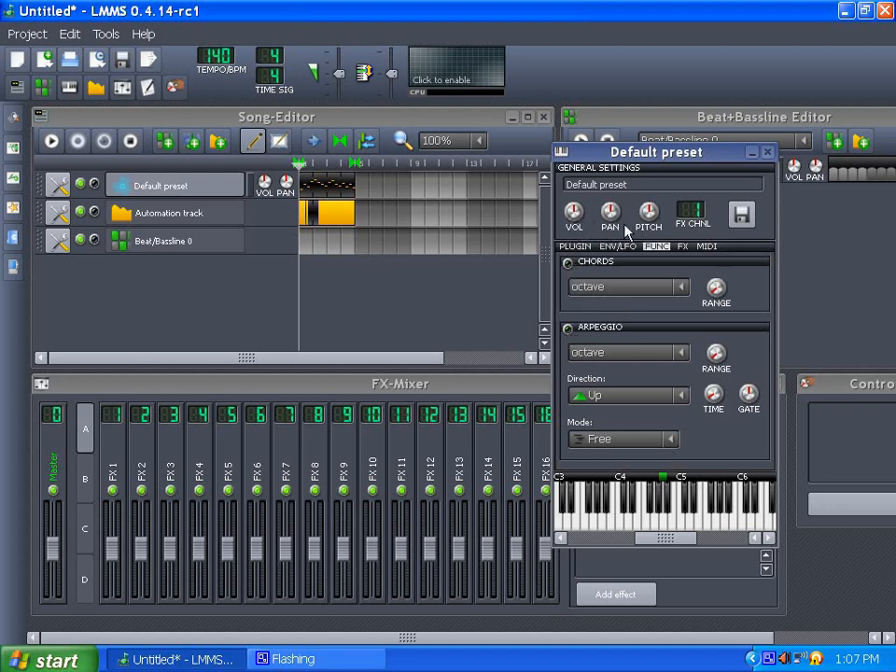
click(578, 248)
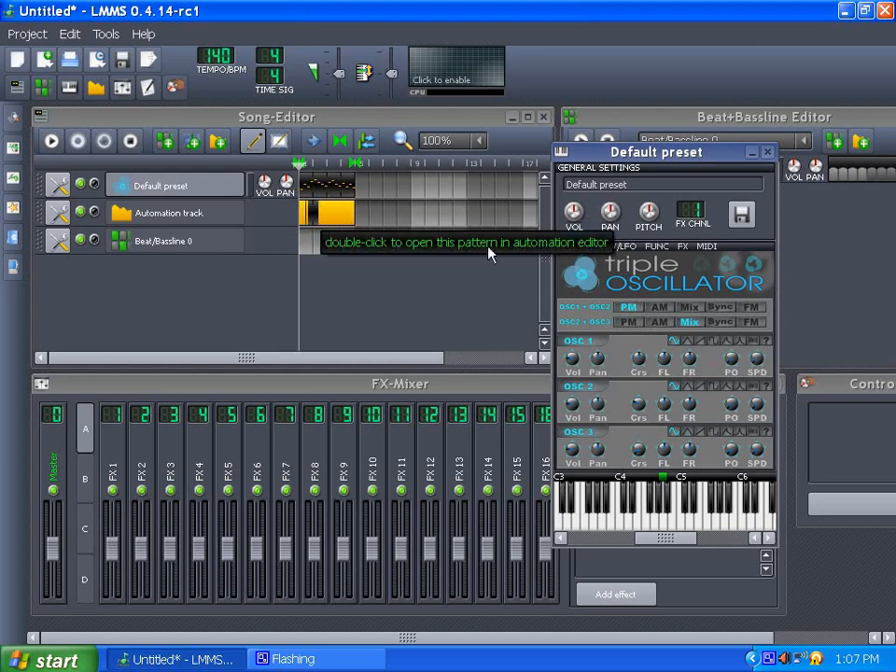
click(660, 308)
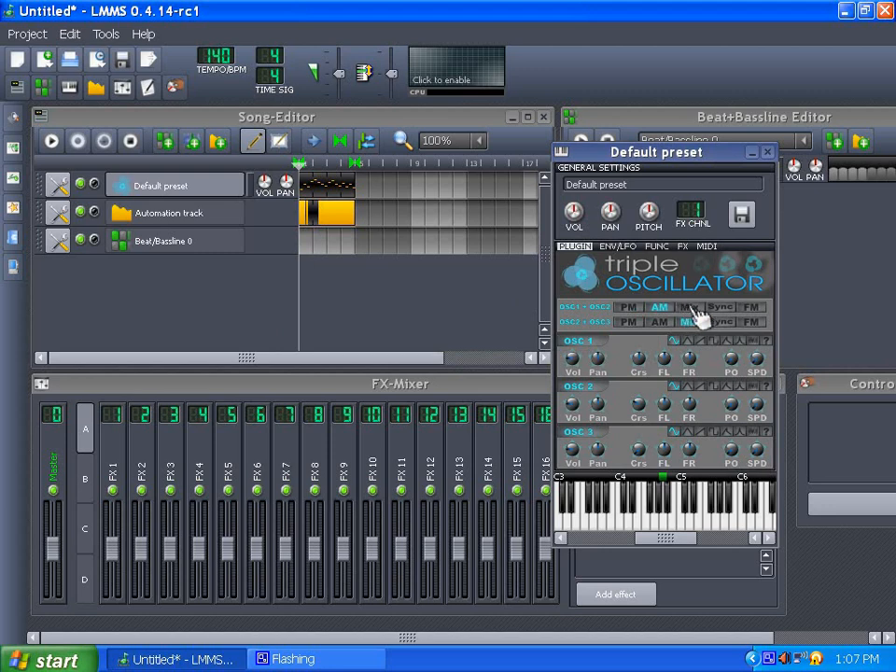
click(688, 307)
click(763, 308)
click(659, 311)
- Try several different wave shapes for OSC 1
click(689, 341)
click(702, 341)
click(714, 342)
click(727, 342)
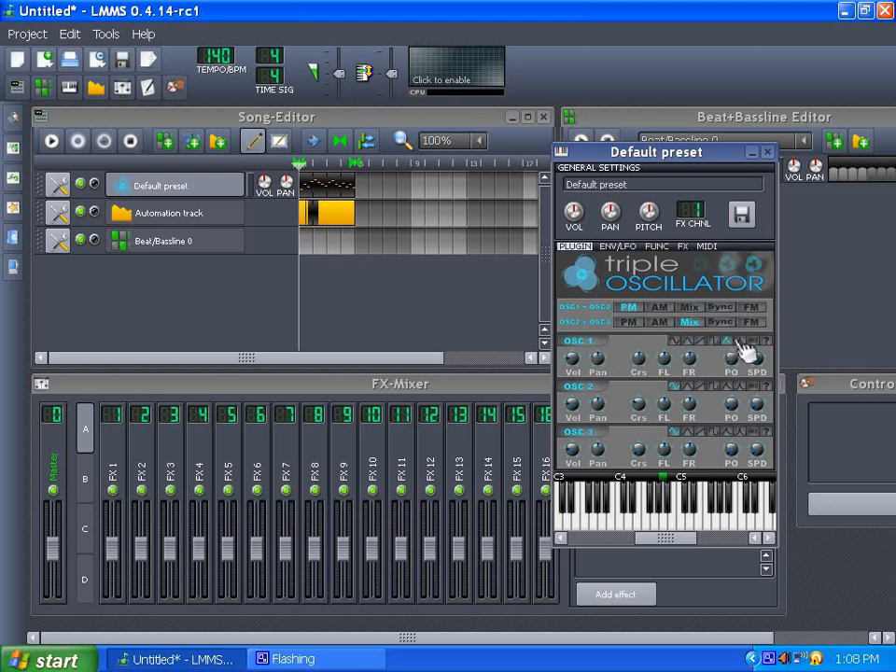
click(752, 342)
- Replace the automation clip with a new empty clip spanning bars 1 to 5 on the Automation track
middle_click(329, 224)
drag(311, 224, 356, 216)
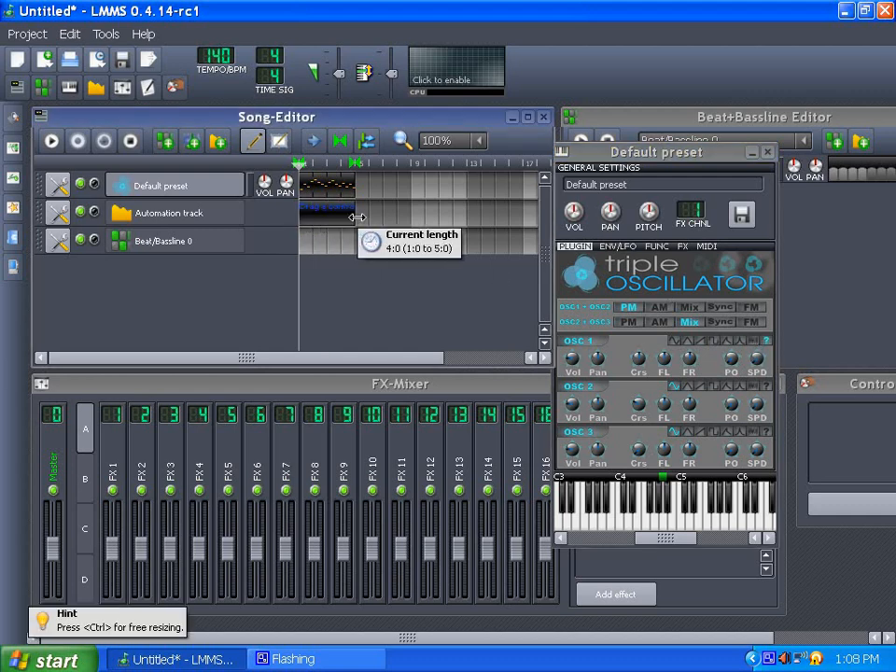
- Set OSC 1 to the sine wave and link its wave shape control to the new automation clip
click(677, 342)
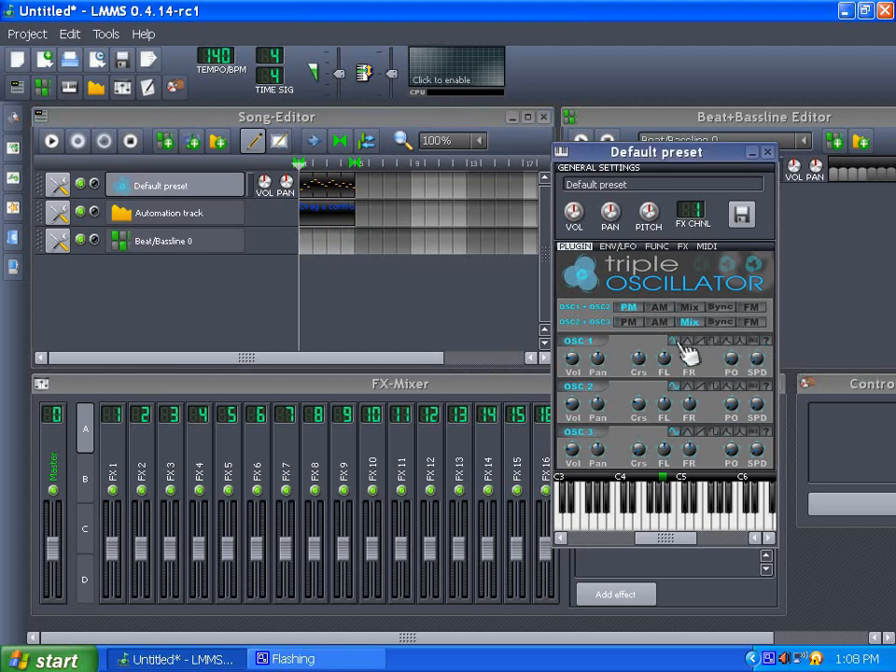
drag(680, 343, 323, 222)
- Draw wave-shape automation values in the clip's Automation Editor and close it
double_click(329, 220)
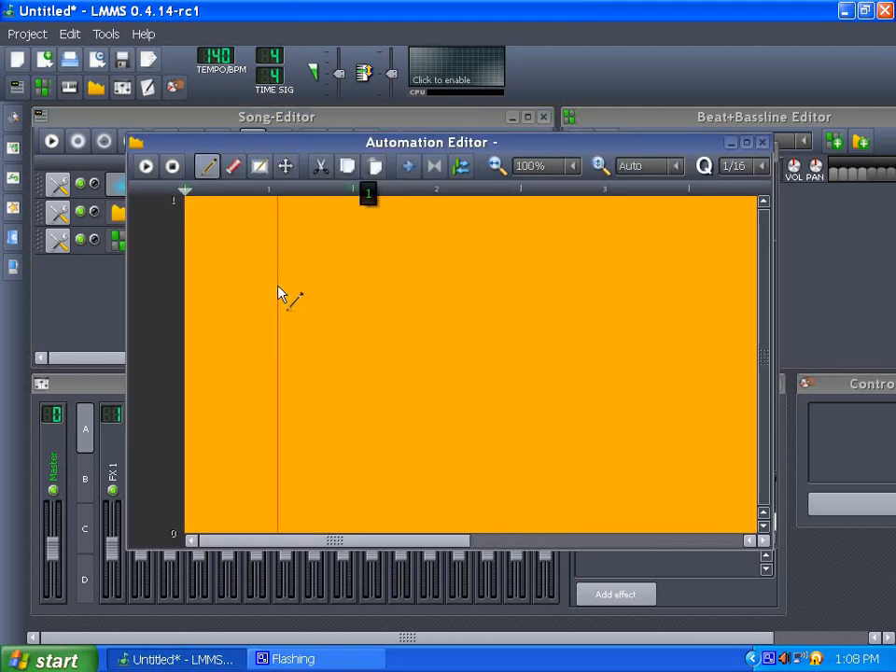
drag(244, 334, 445, 258)
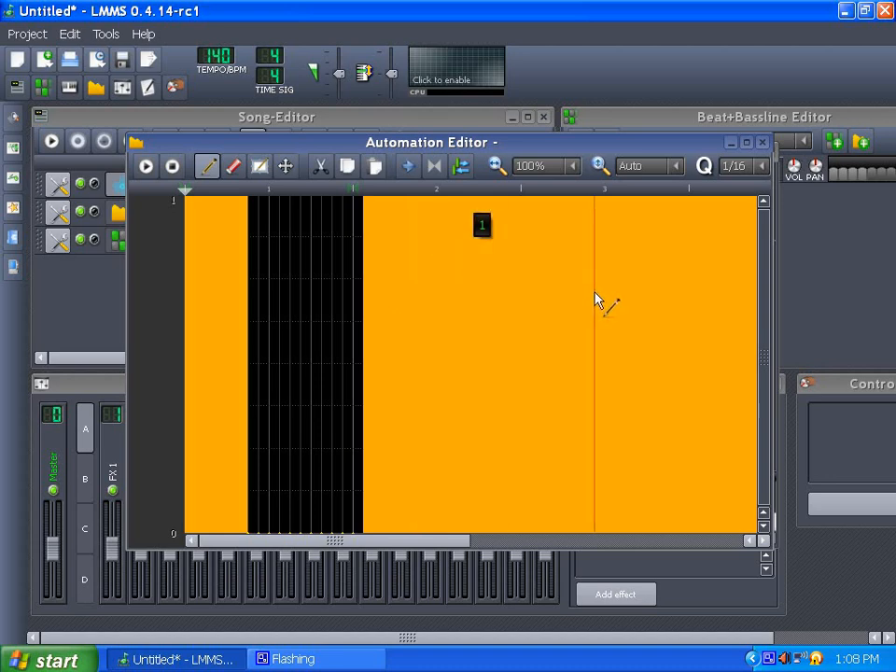
drag(451, 372, 464, 387)
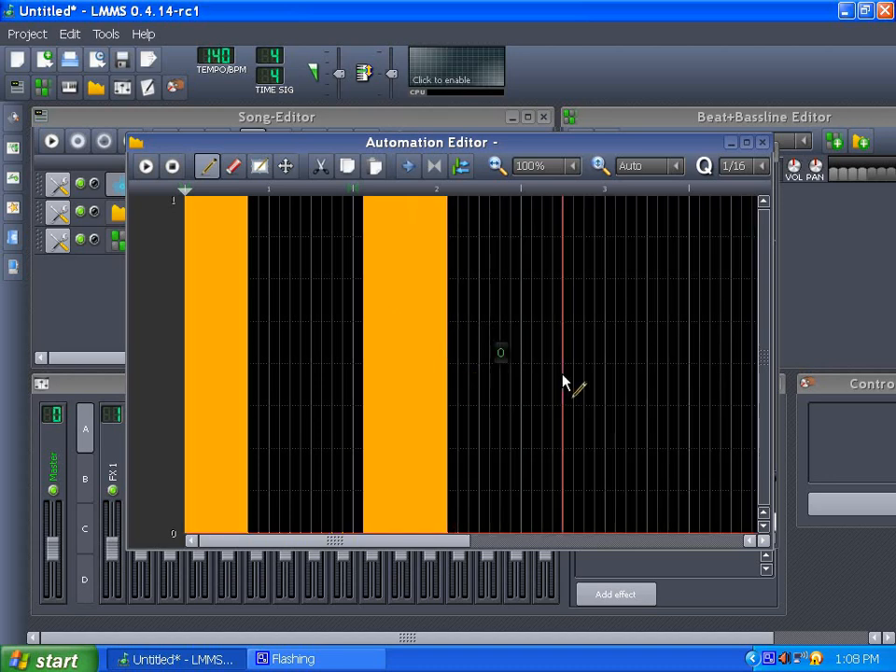
click(764, 146)
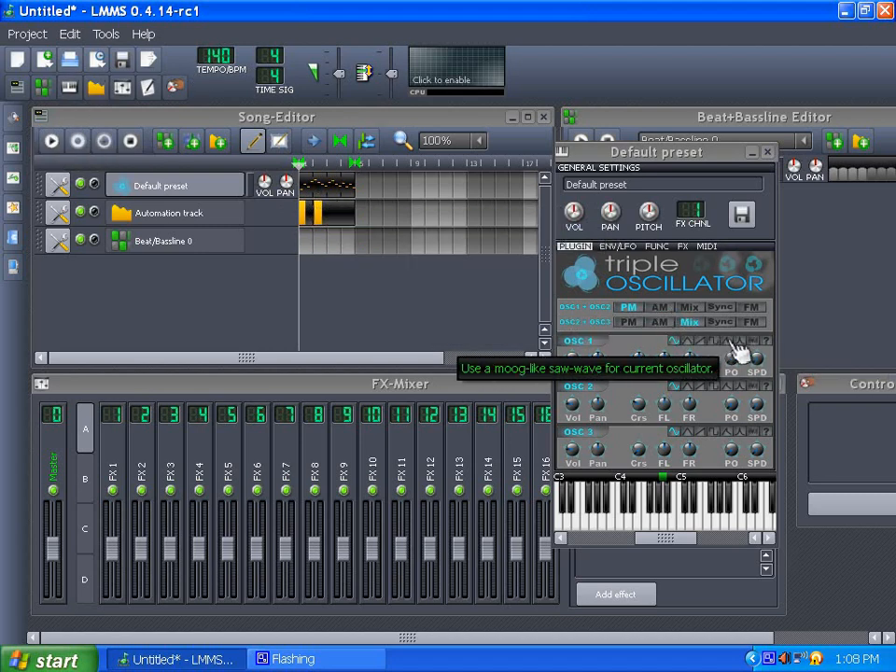
- Play the song to preview the wave-shape automation and stop playback
click(52, 141)
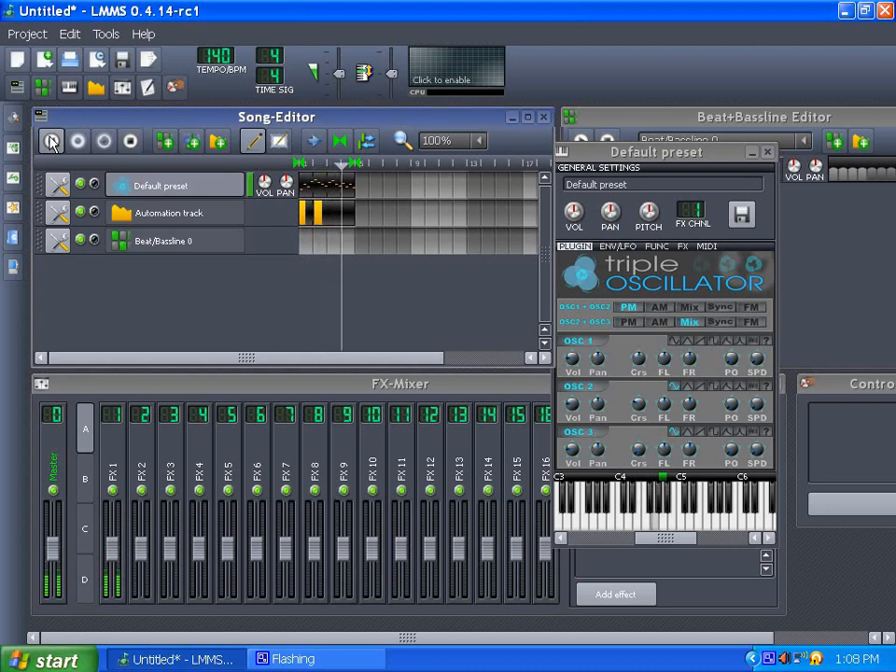
click(127, 140)
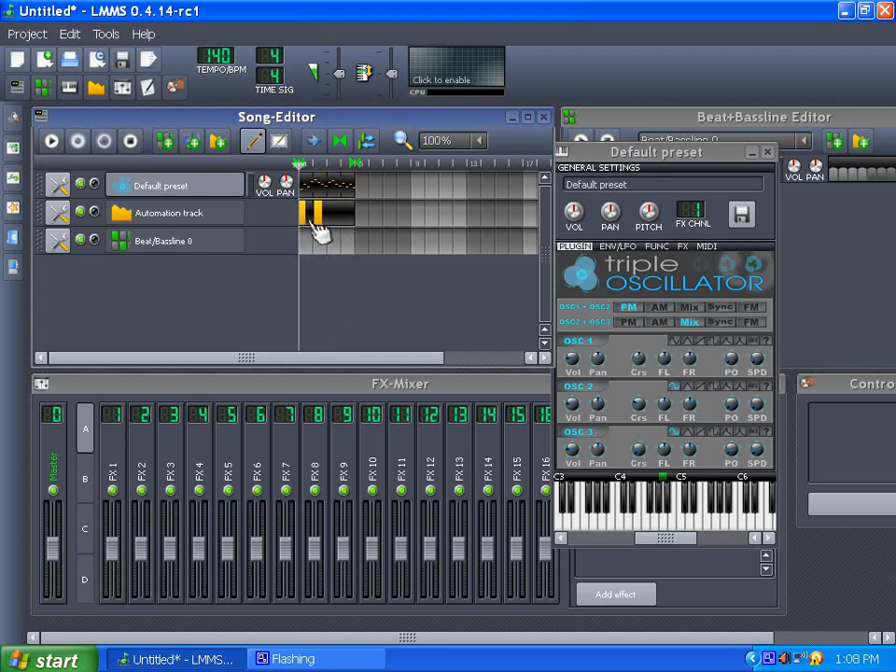
- Delete the automation clip from the Automation track
drag(649, 161, 355, 152)
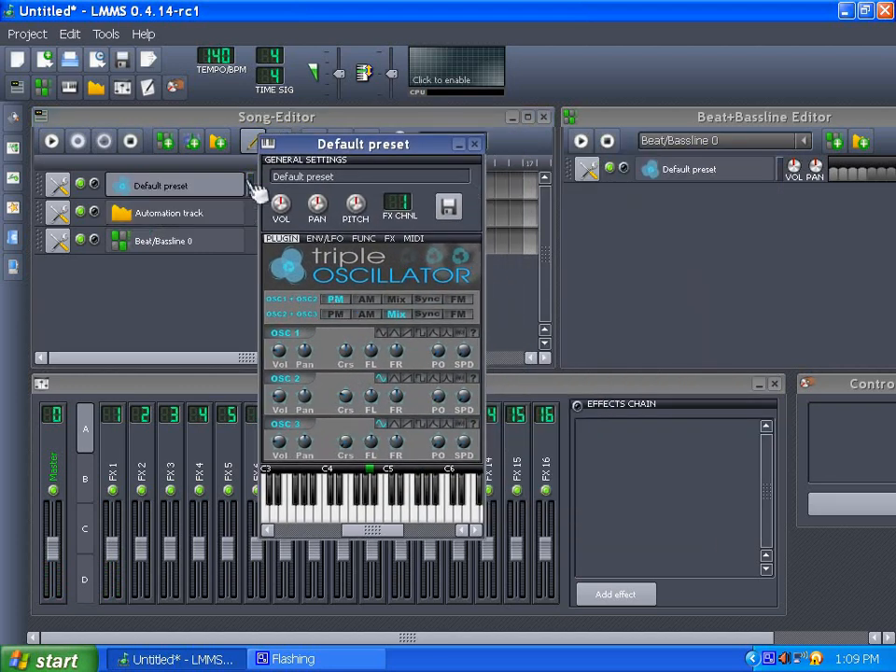
drag(313, 149, 424, 163)
middle_click(334, 222)
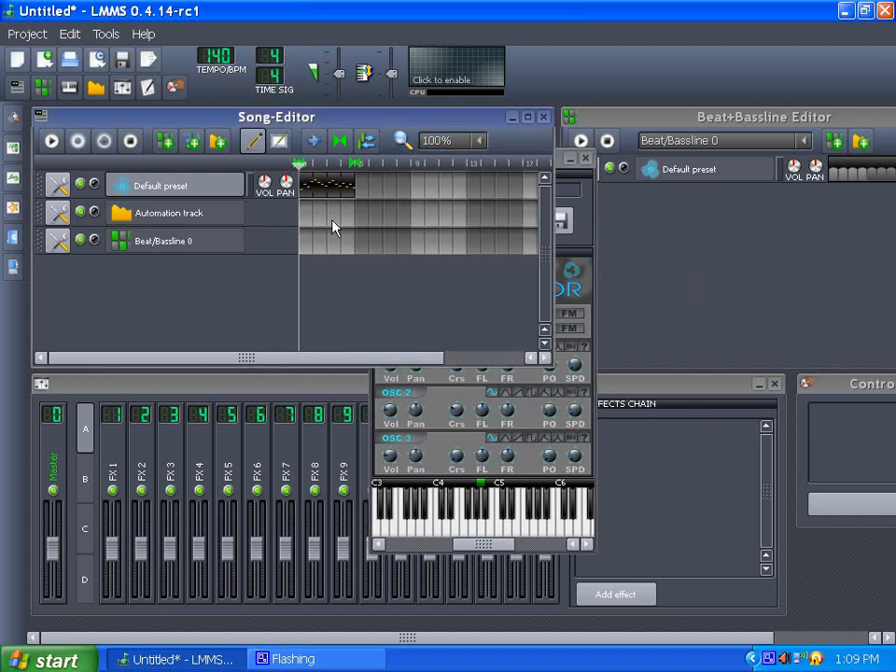
- Add an LFO Controller in the Controller Rack
click(588, 240)
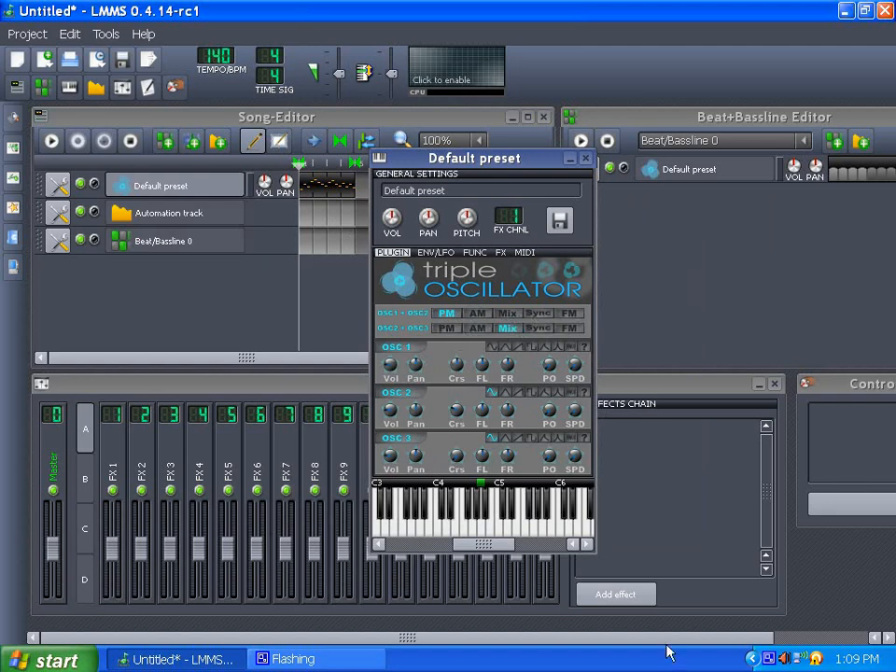
drag(666, 642, 819, 640)
click(786, 508)
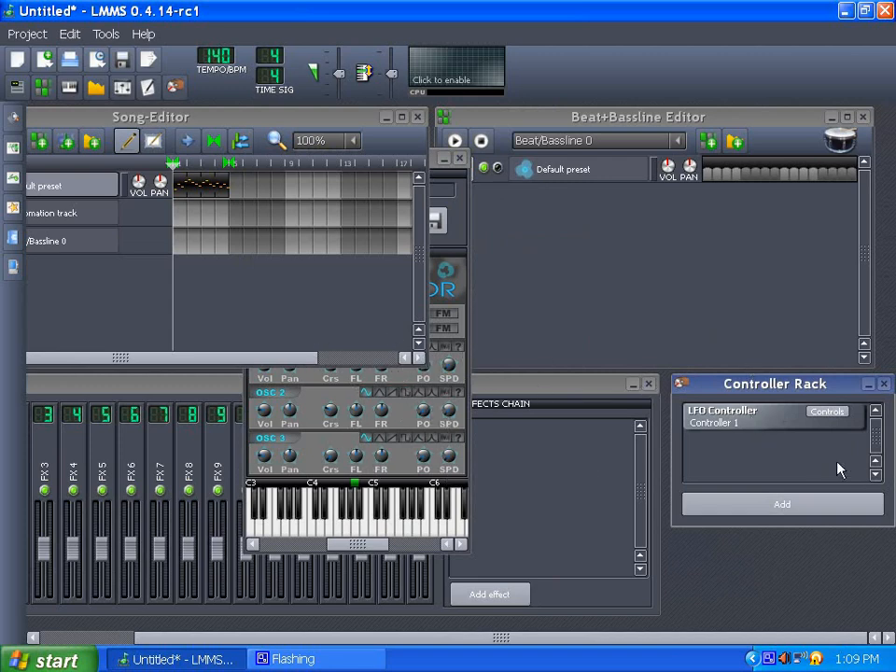
- Connect the OSC 1 wave shape control to Controller 1
click(315, 403)
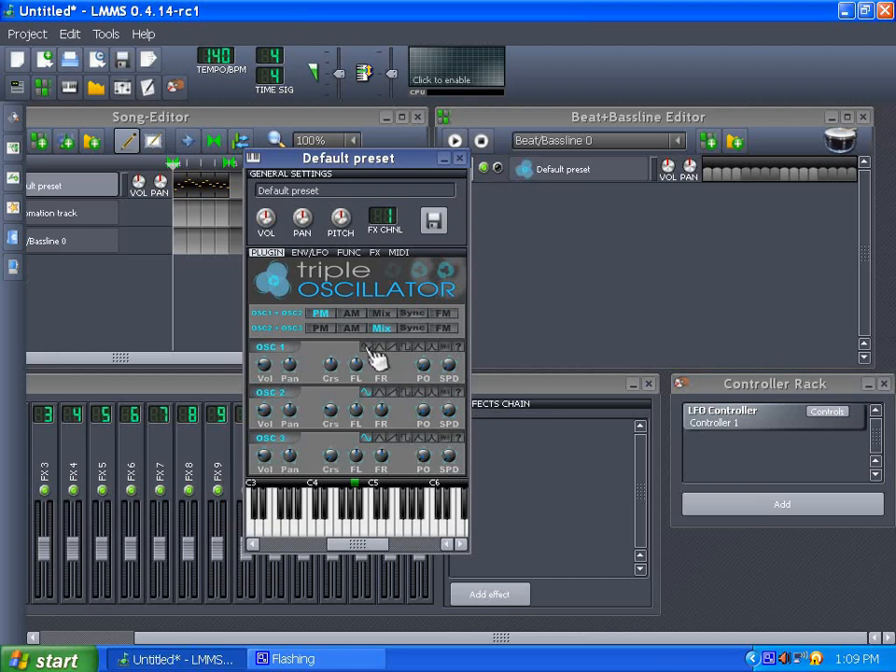
right_click(375, 357)
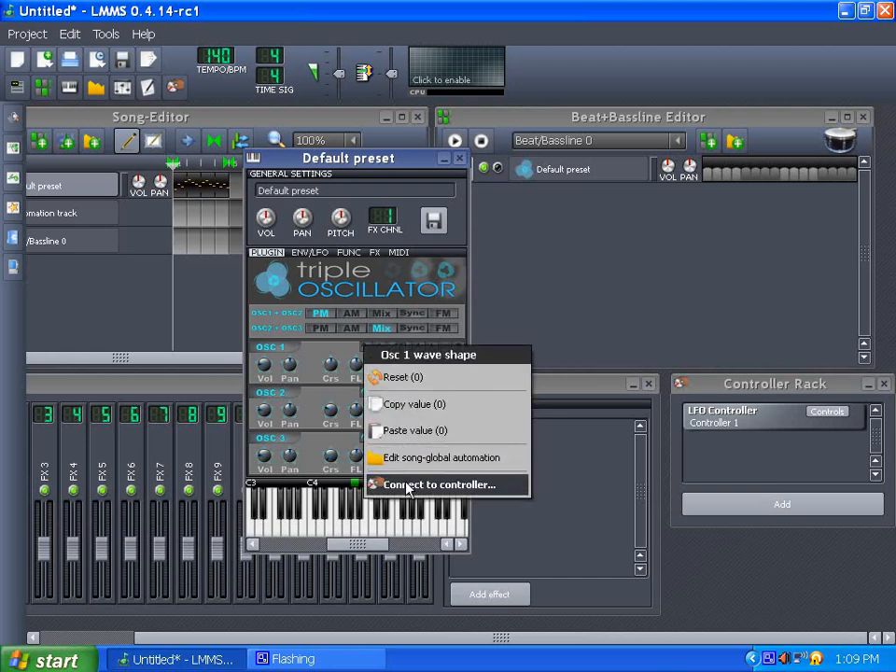
click(373, 483)
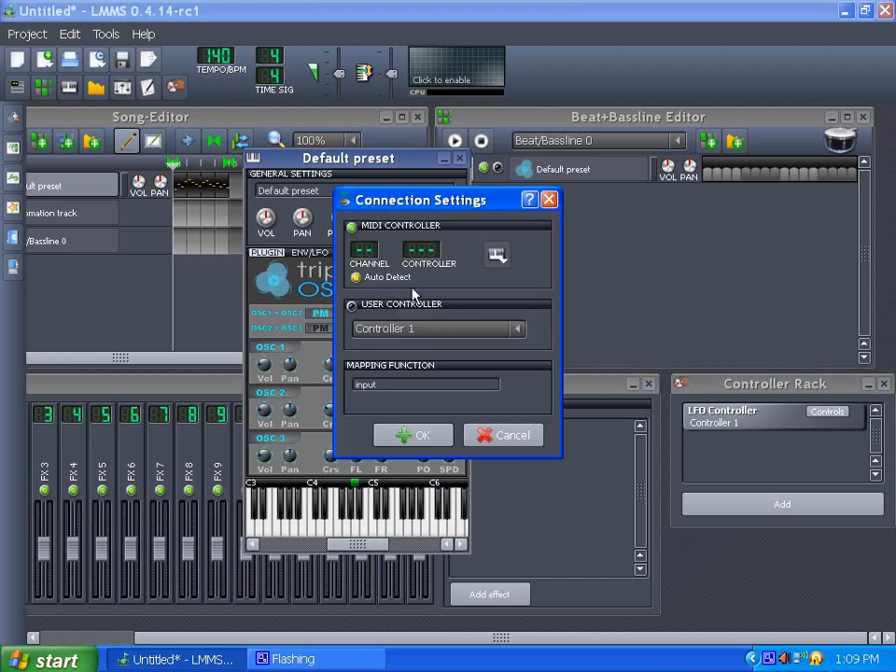
click(413, 434)
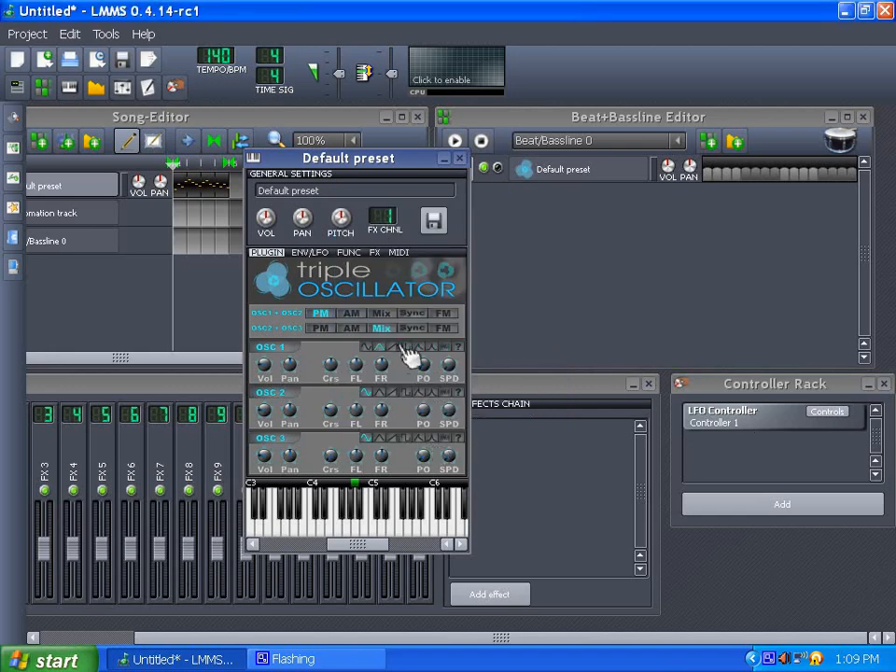
- Open the LFO controller's controls window and try OSC 1 wave-shape buttons
click(827, 412)
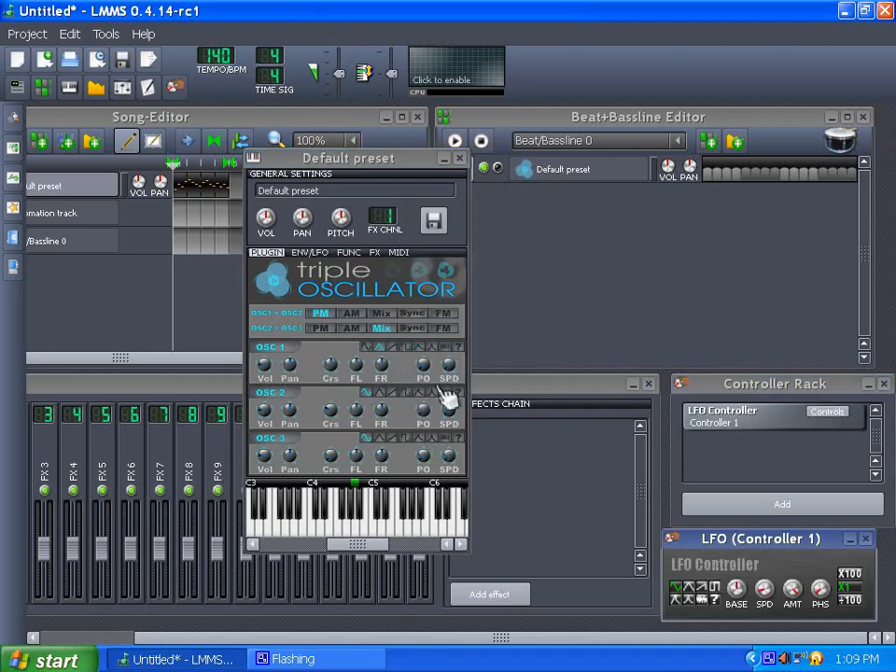
click(392, 348)
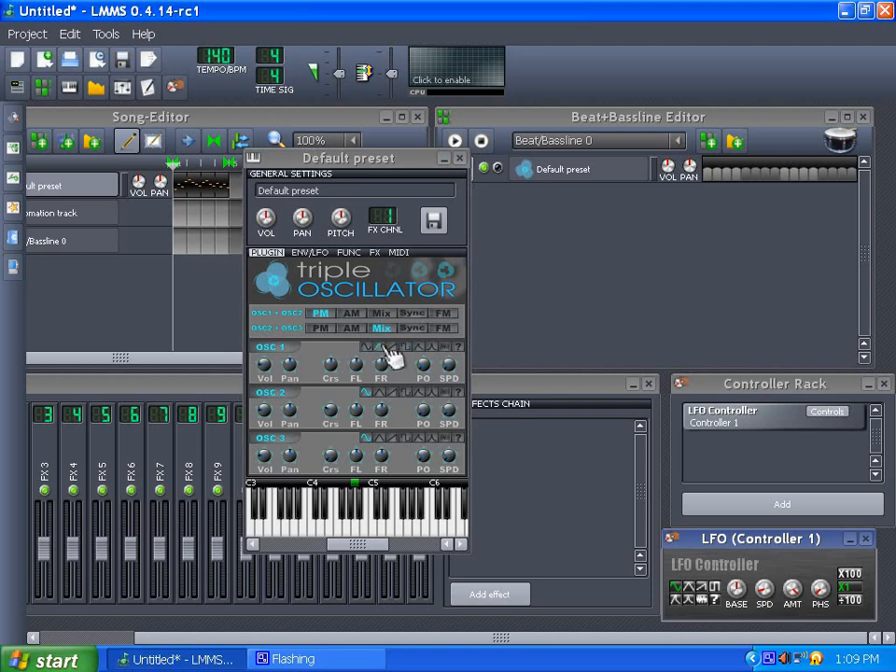
click(432, 347)
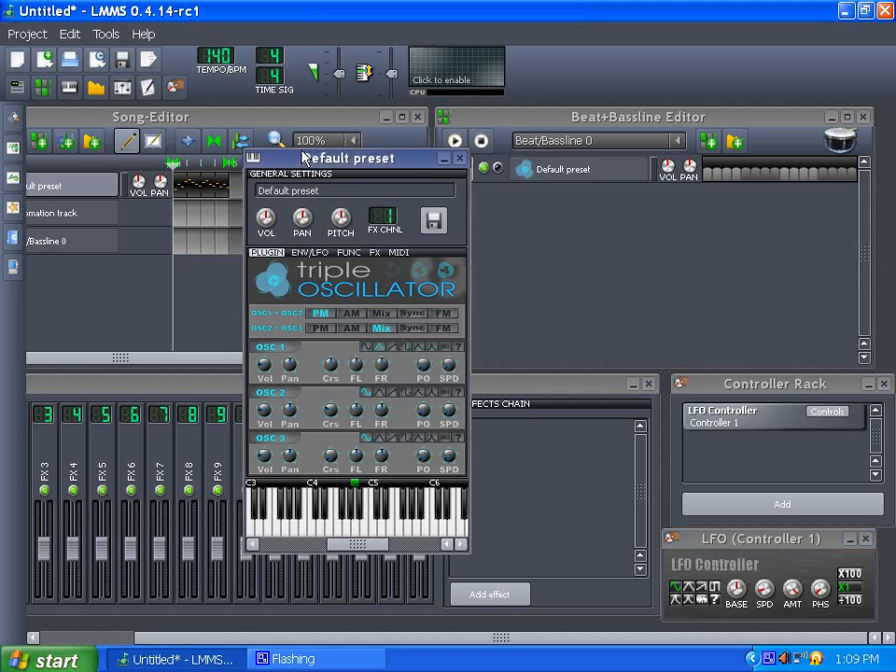
- Play the song to preview the LFO-controlled wave shape and stop playback
drag(360, 160, 475, 153)
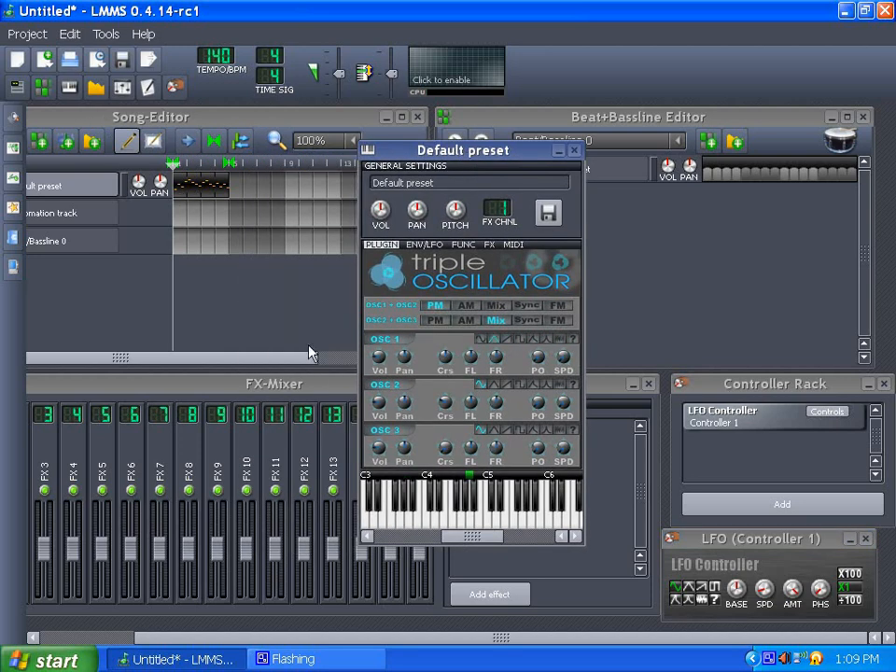
drag(224, 640, 126, 640)
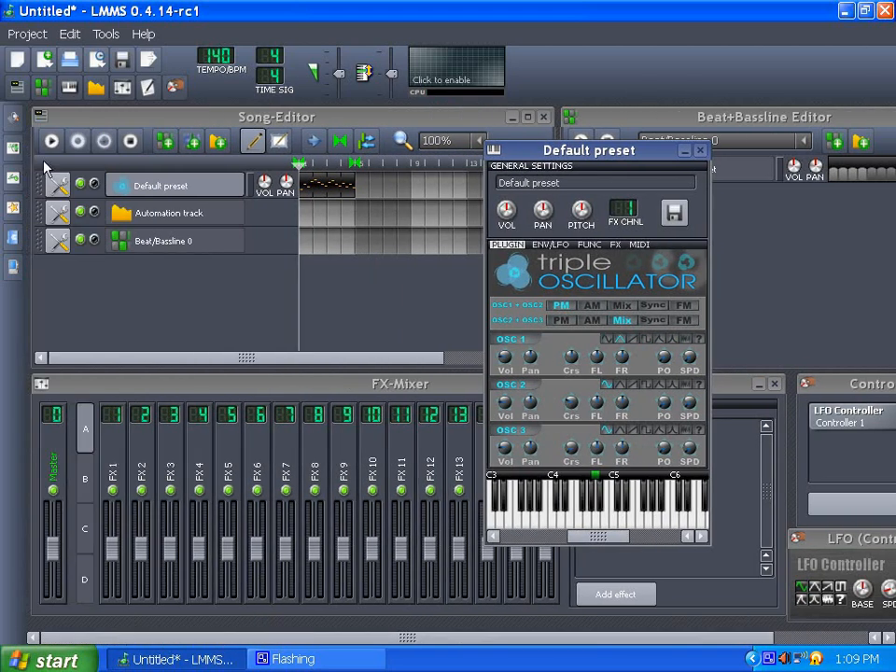
click(43, 120)
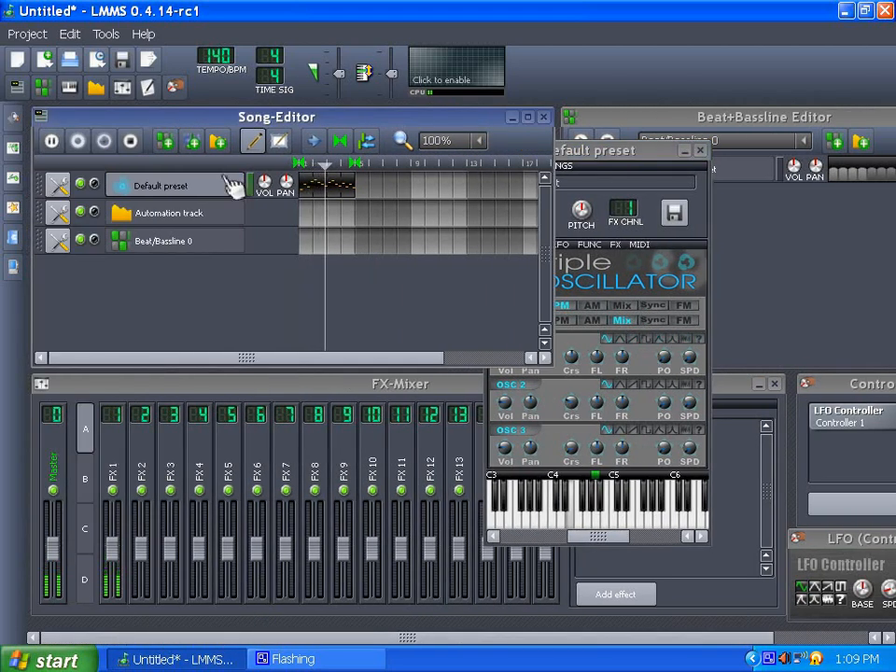
click(131, 140)
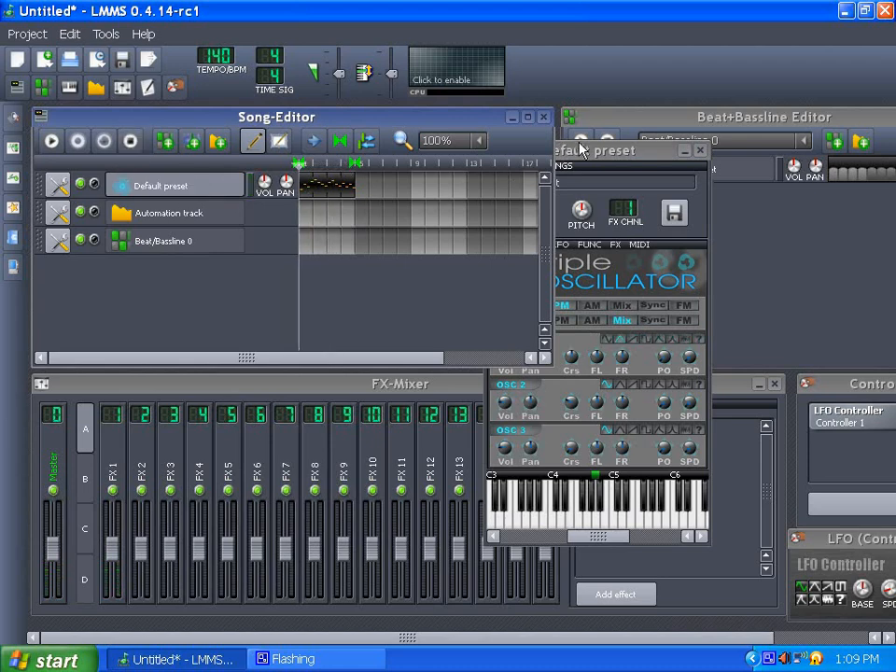
- Confirm the LFO controller's amount at 1.0000 in its value dialog
drag(578, 144, 452, 159)
drag(631, 644, 726, 644)
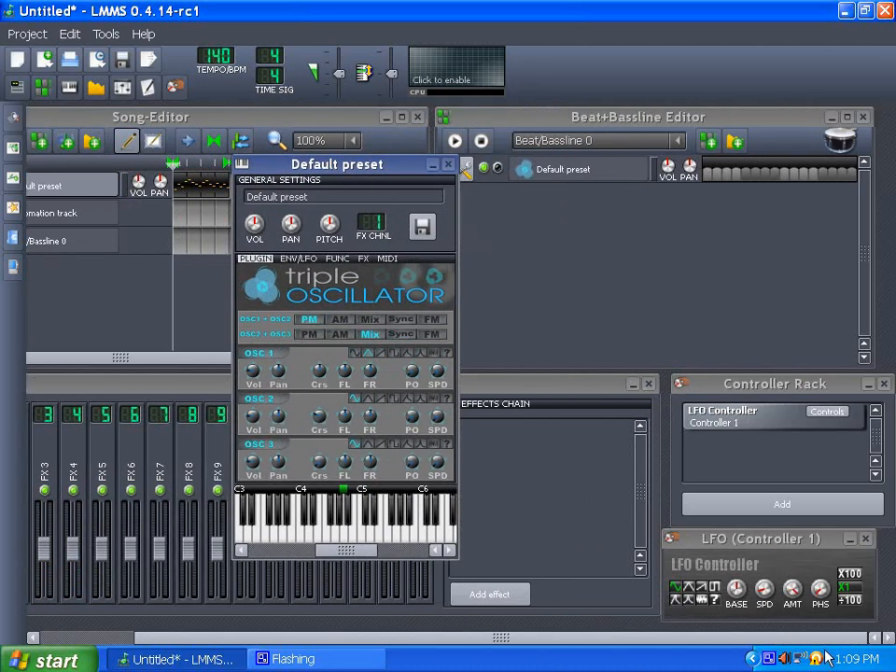
drag(772, 538, 676, 323)
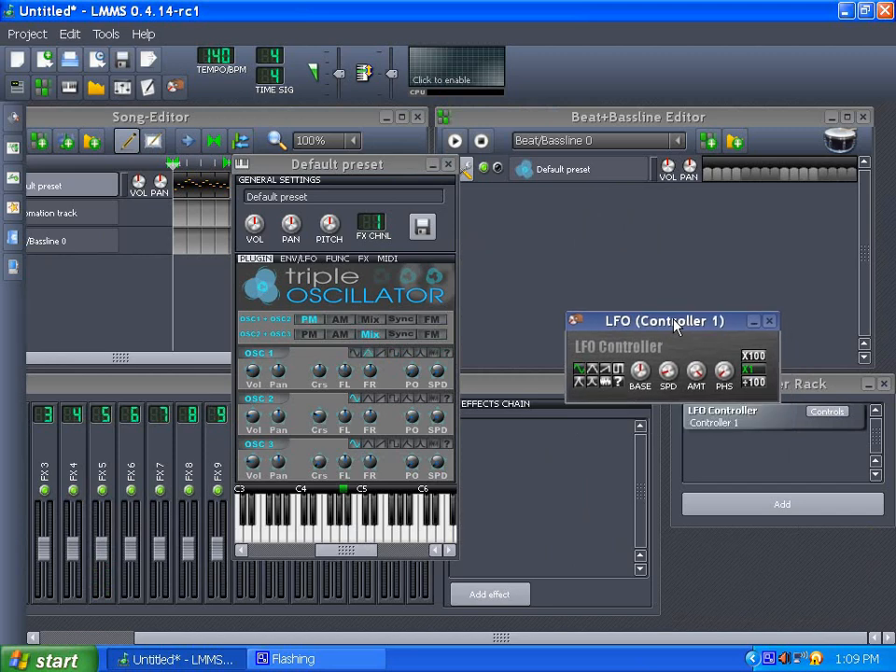
double_click(696, 373)
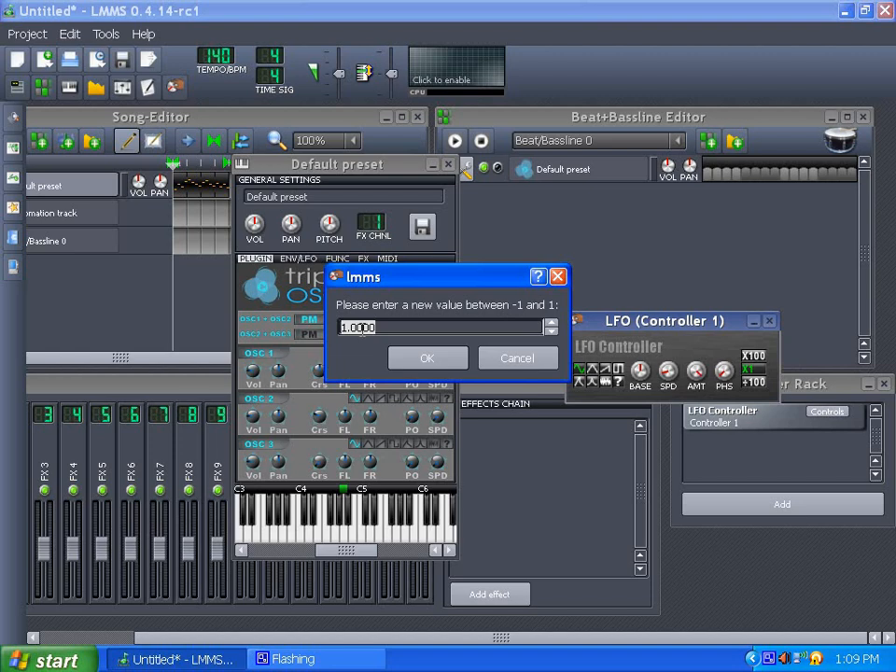
click(428, 357)
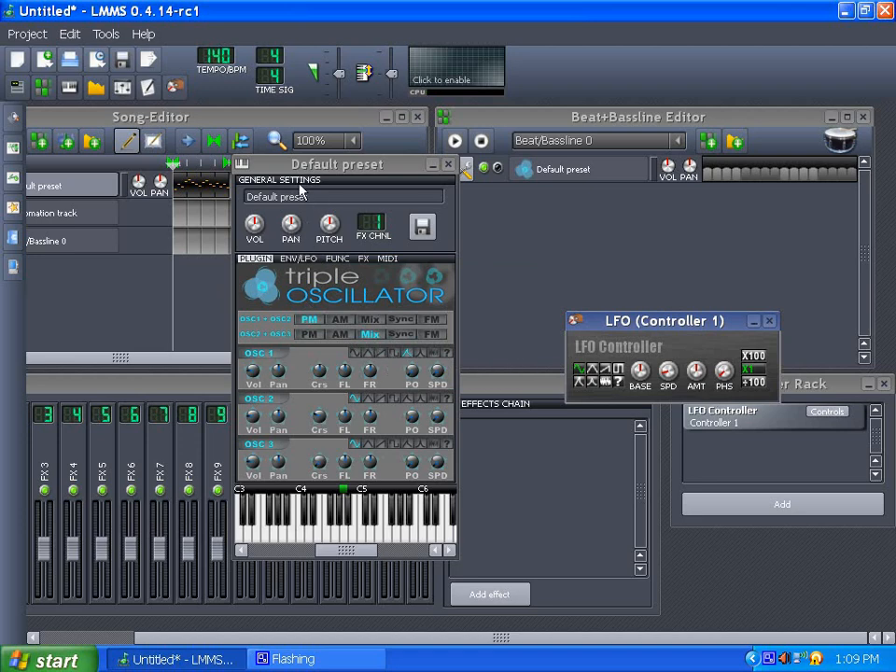
- Rearrange the instrument and LFO windows and inspect the LFO controller's base amount knob
drag(299, 174, 369, 171)
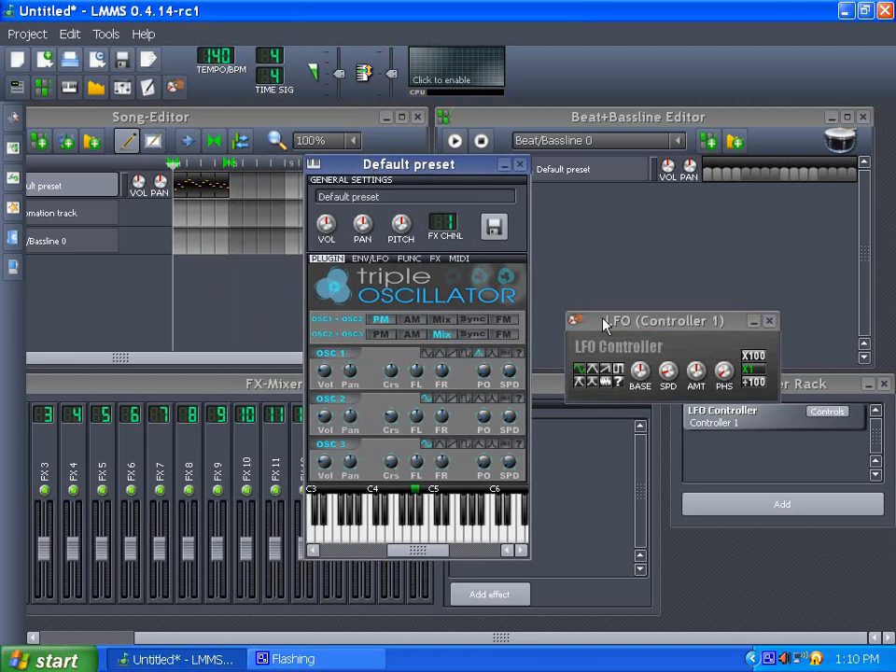
drag(604, 324, 625, 315)
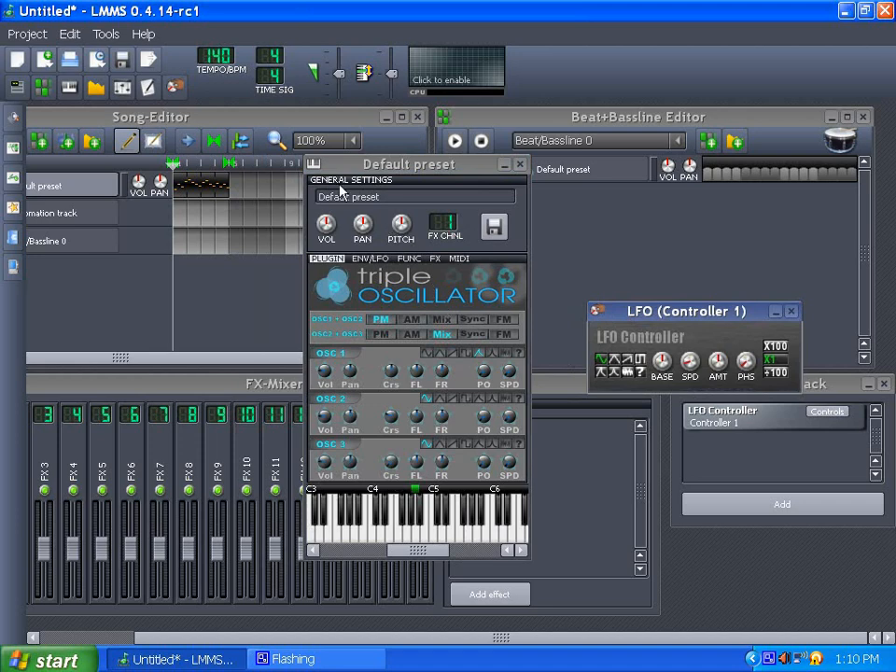
click(663, 361)
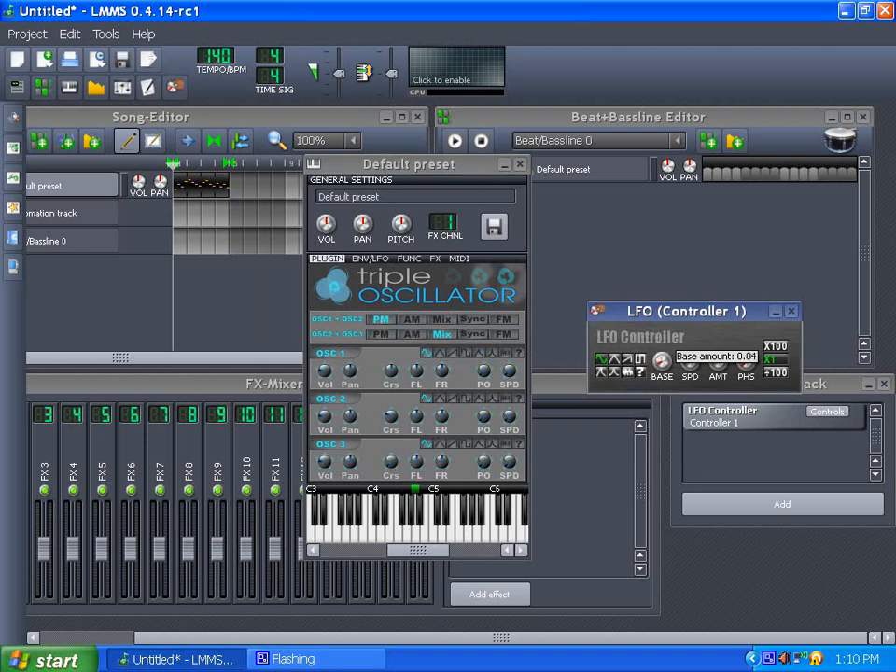
click(672, 369)
- Open the automation track's empty pattern in the Automation Editor and close it again
drag(378, 166, 447, 156)
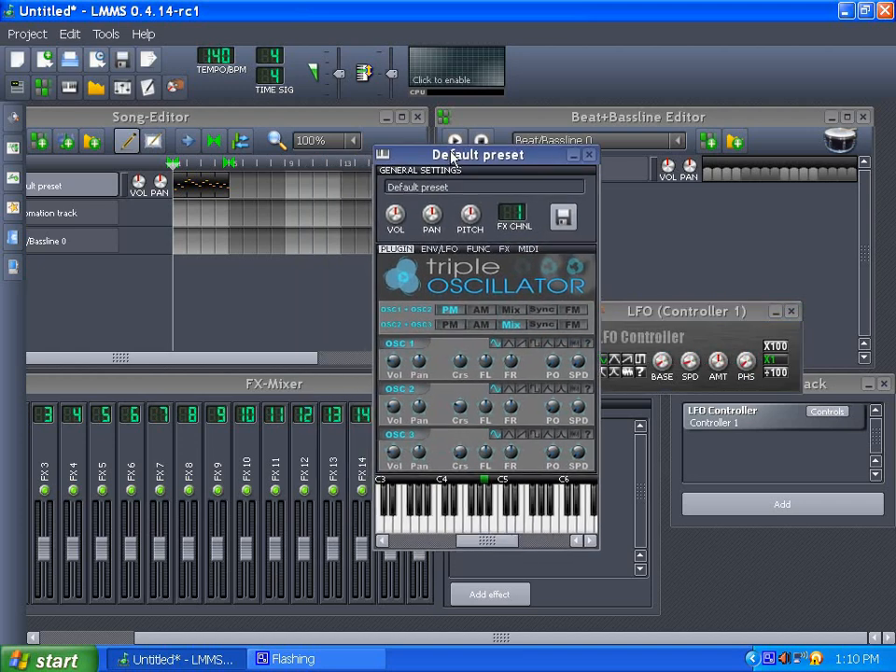
drag(514, 635, 380, 635)
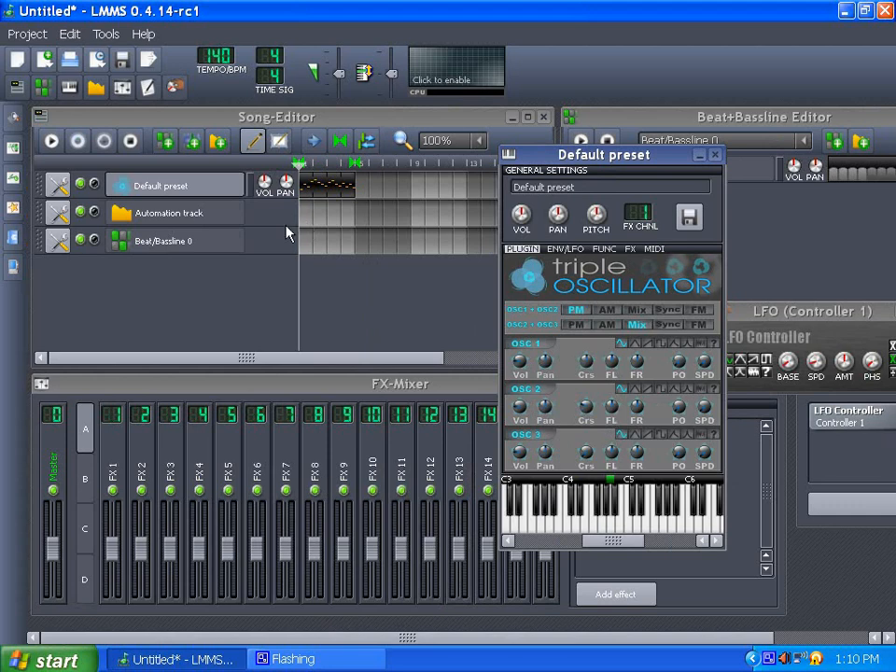
double_click(306, 222)
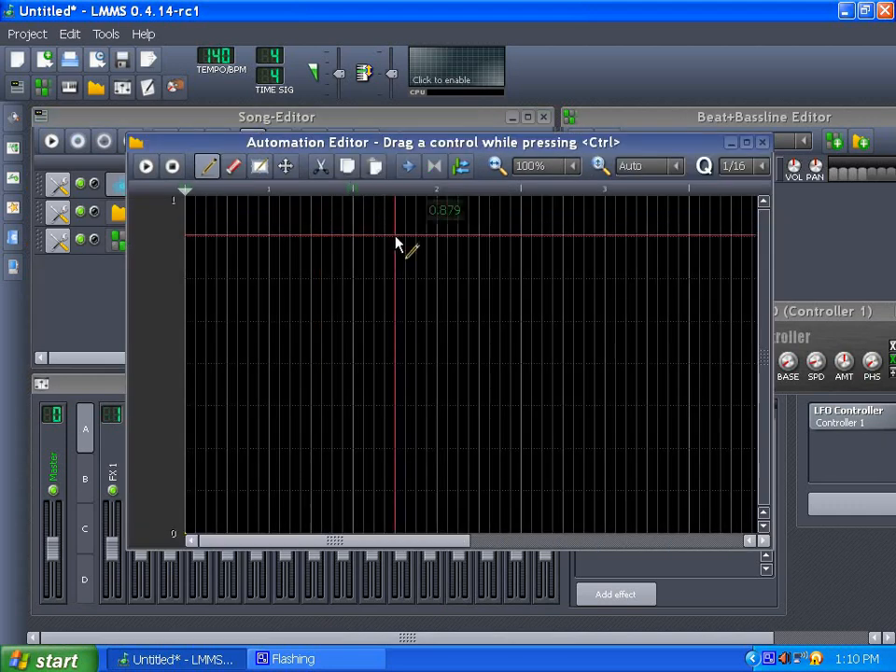
click(763, 143)
drag(314, 213, 349, 215)
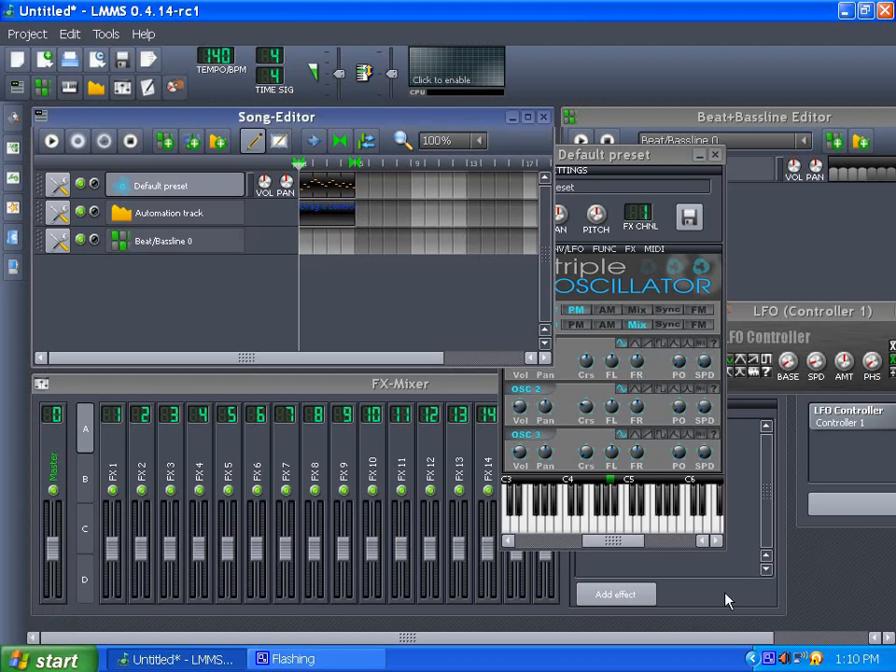
- Link the LFO controller's BASE knob to the automation track's pattern in the Song Editor
drag(634, 642, 732, 627)
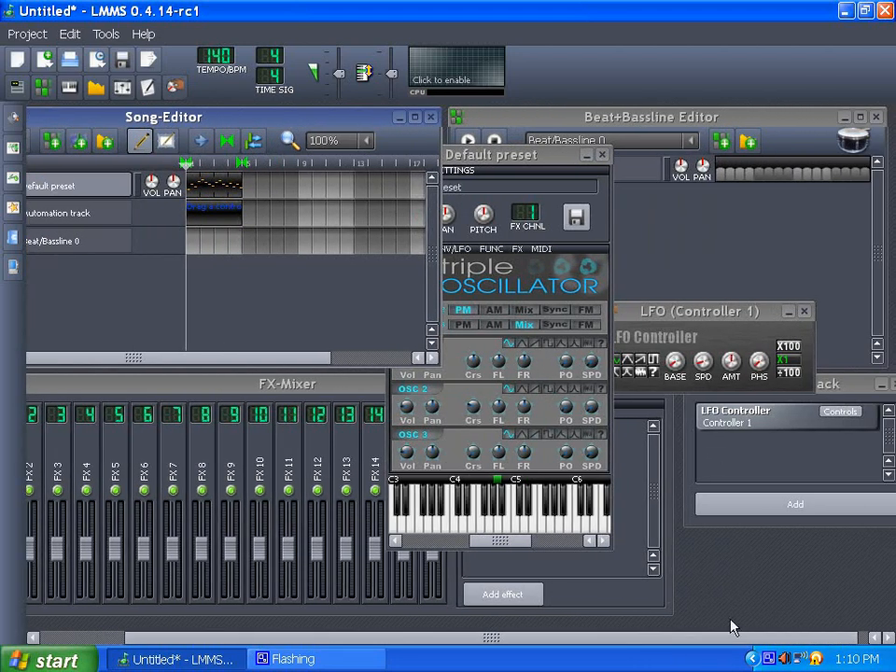
click(686, 313)
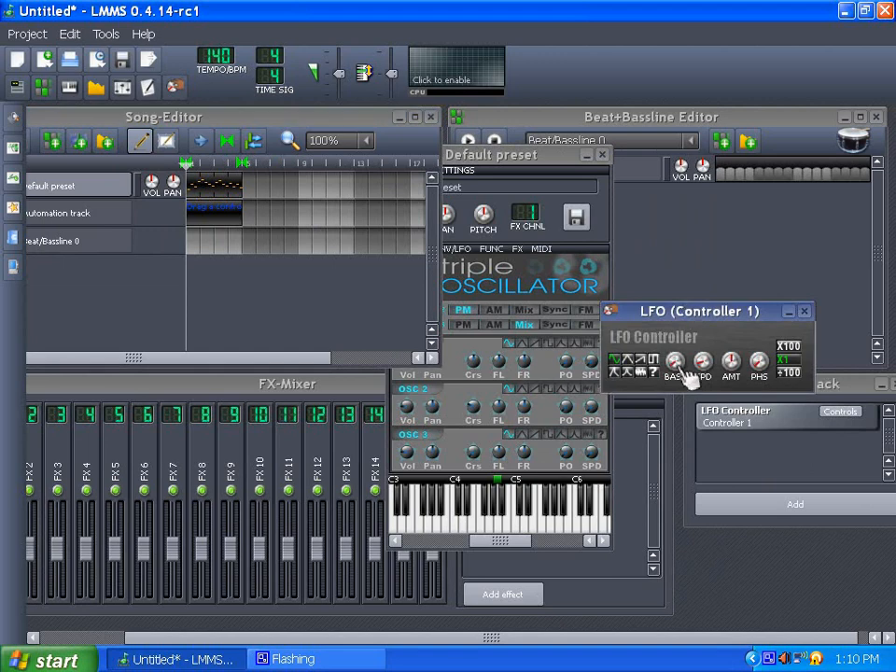
drag(685, 376, 221, 218)
- Open the LFO Controller Base value automation and draw a stepped curve of varying heights across the first two bars
drag(430, 638, 275, 617)
double_click(327, 215)
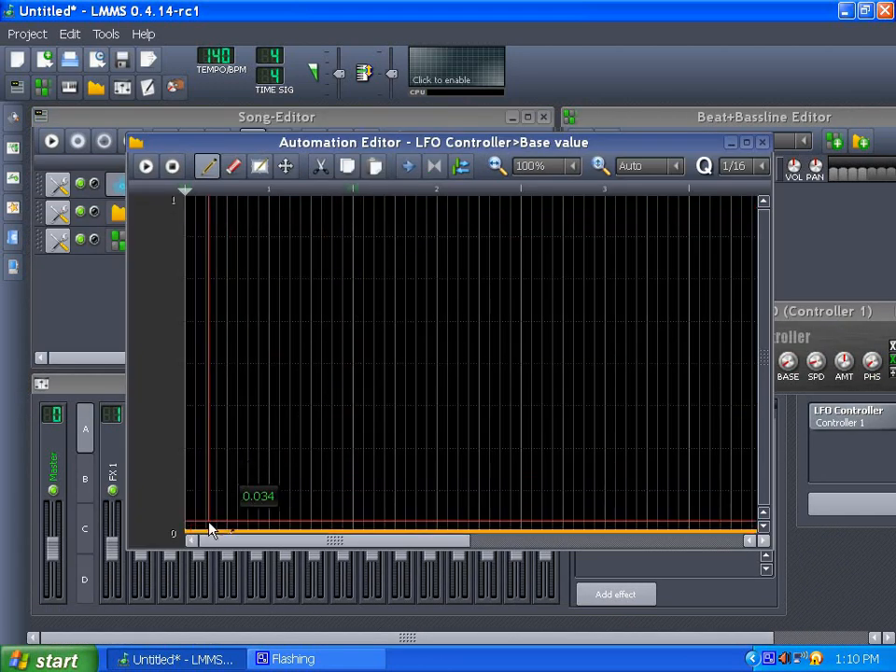
mouse_move(209, 529)
mouse_down()
mouse_move(220, 480)
mouse_move(280, 474)
mouse_move(243, 521)
mouse_up()
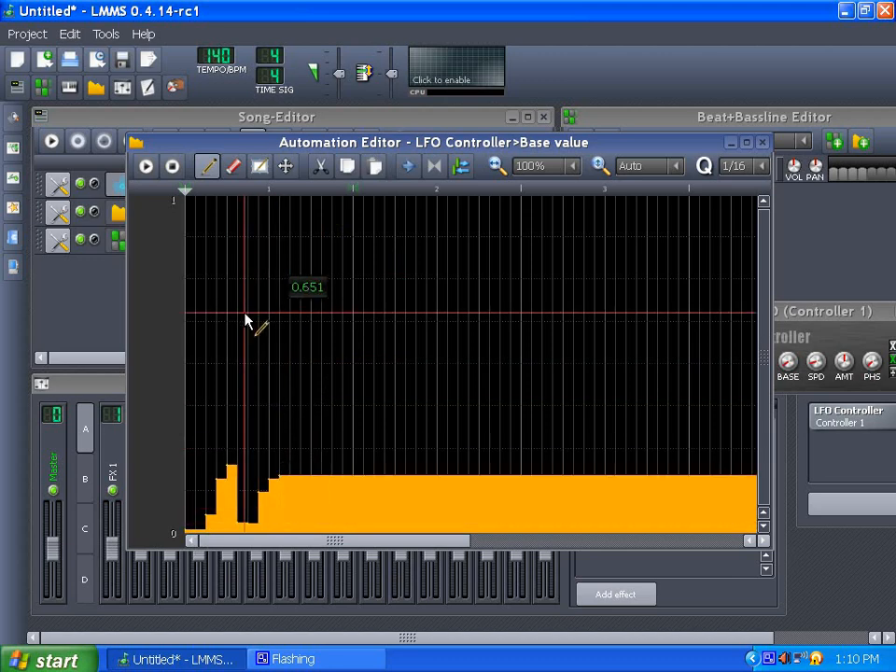
mouse_move(245, 320)
mouse_down()
mouse_move(242, 314)
mouse_move(240, 490)
mouse_move(290, 495)
mouse_move(284, 462)
mouse_up()
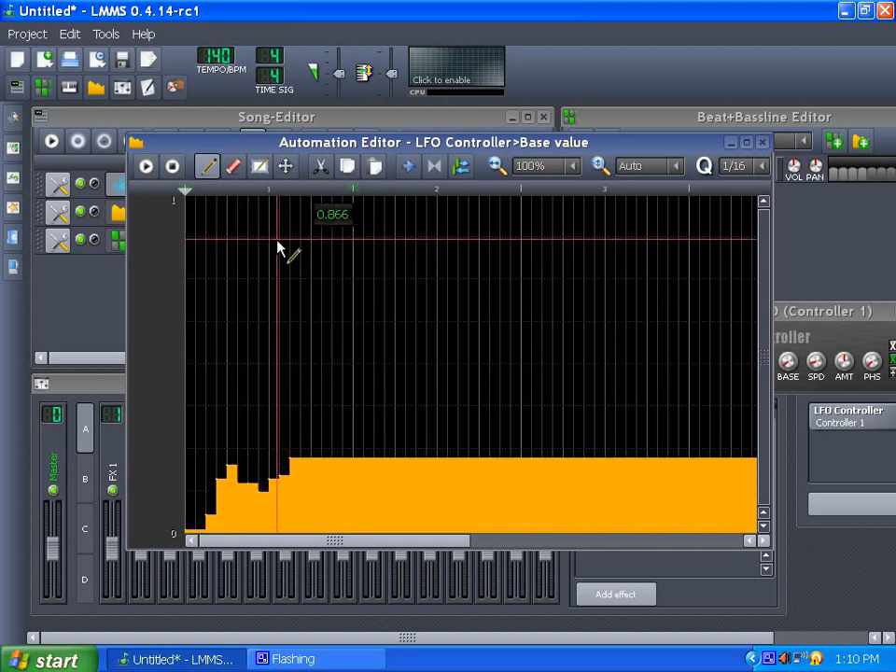
click(264, 232)
click(303, 263)
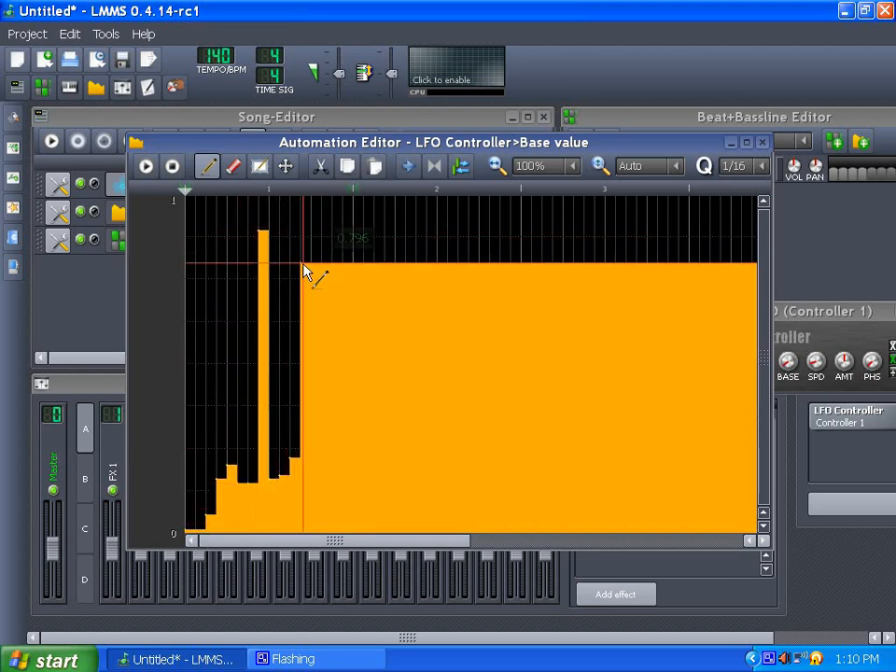
click(336, 474)
click(403, 218)
click(424, 429)
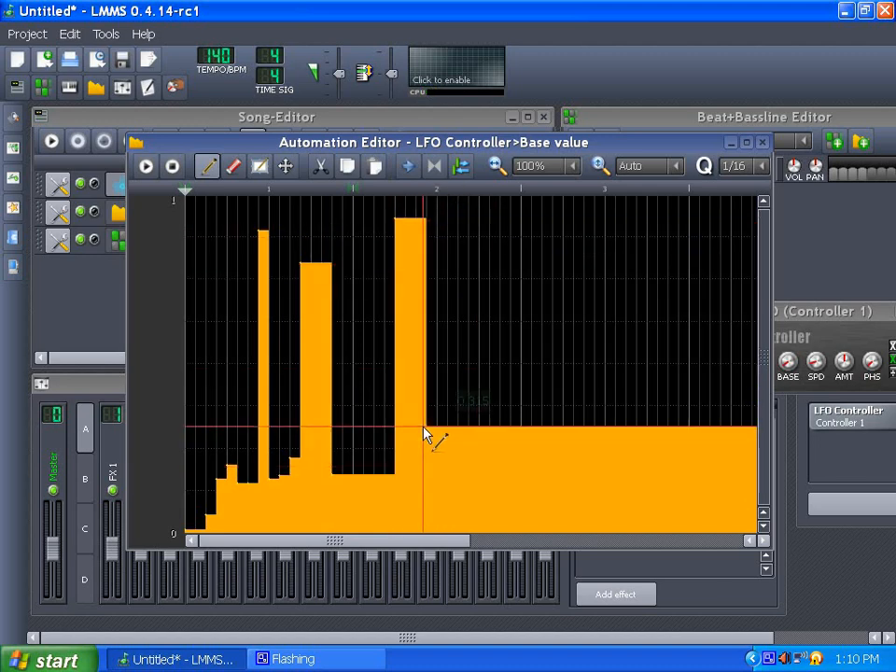
click(470, 510)
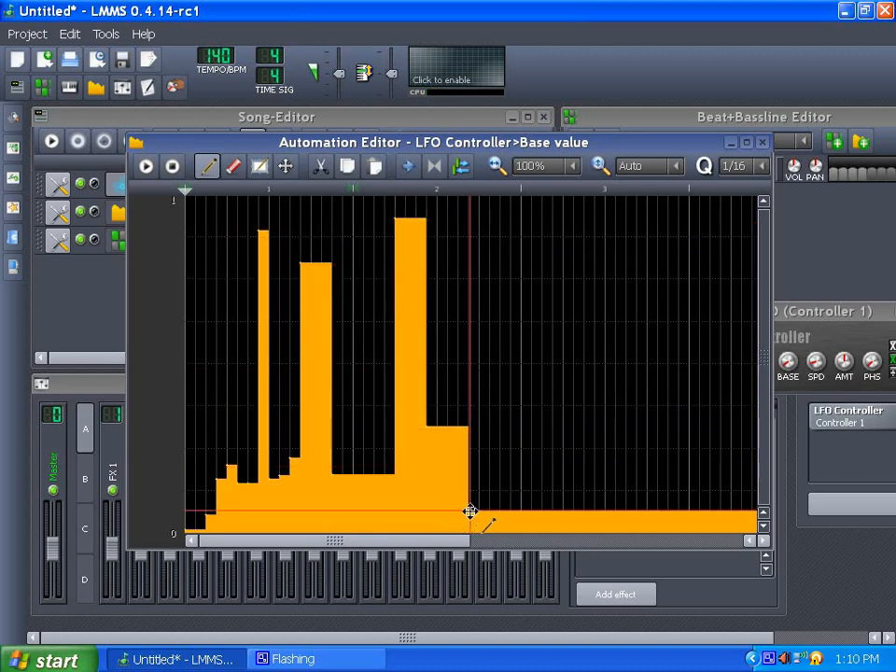
click(502, 433)
click(517, 535)
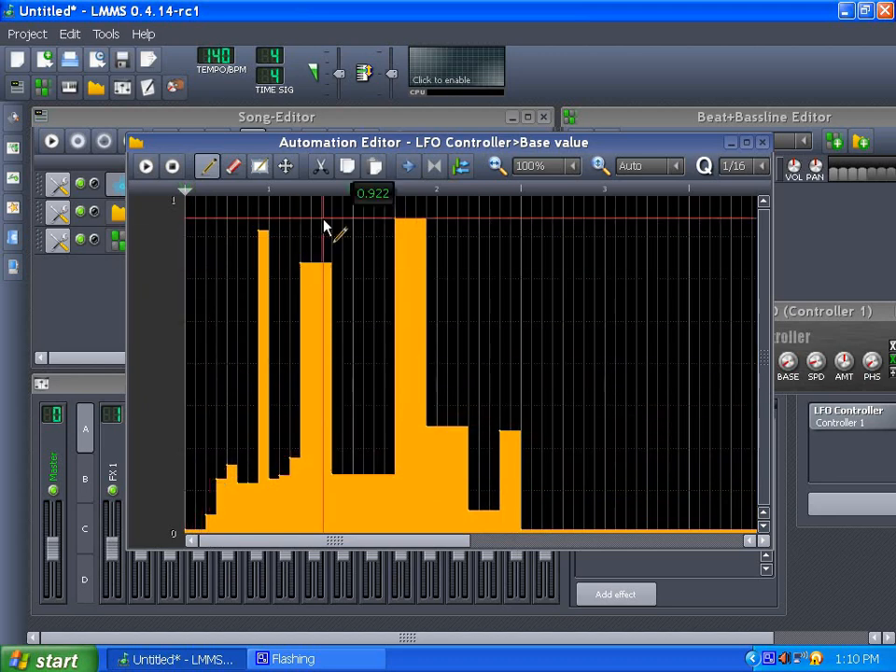
click(551, 373)
click(593, 425)
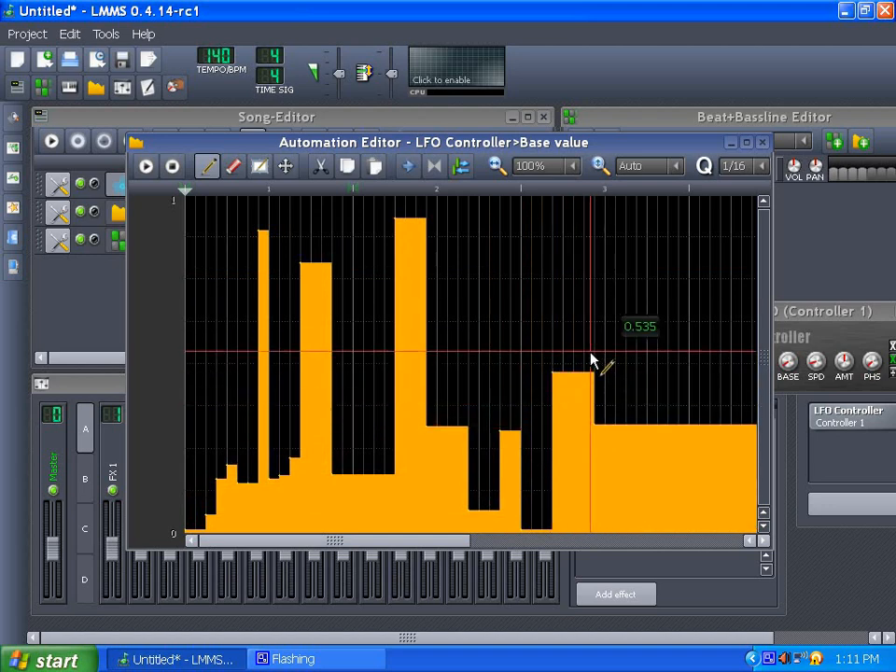
click(625, 255)
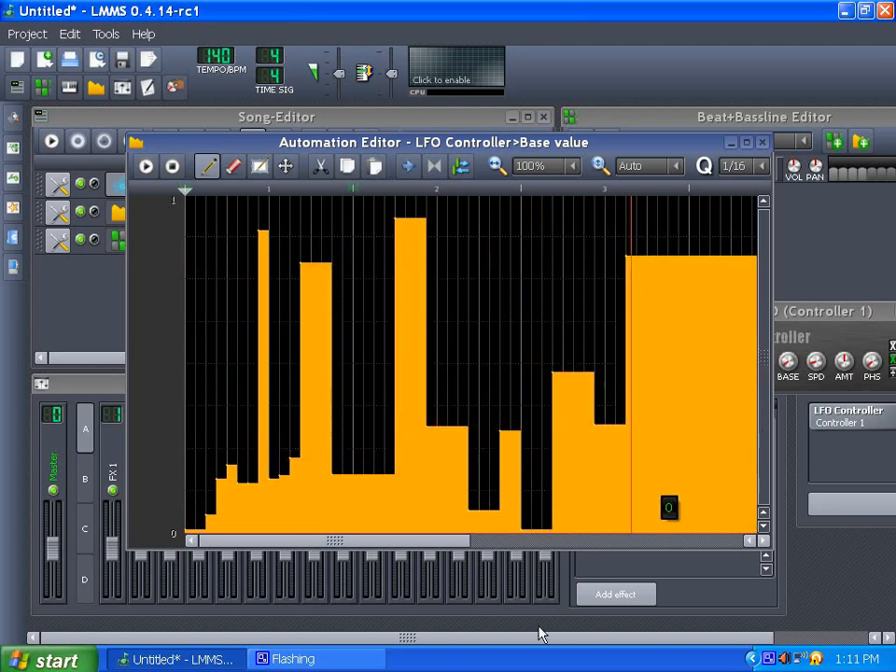
- Continue drawing varied Base value steps through bars 3 and 4, then close the Automation Editor
drag(431, 540, 551, 542)
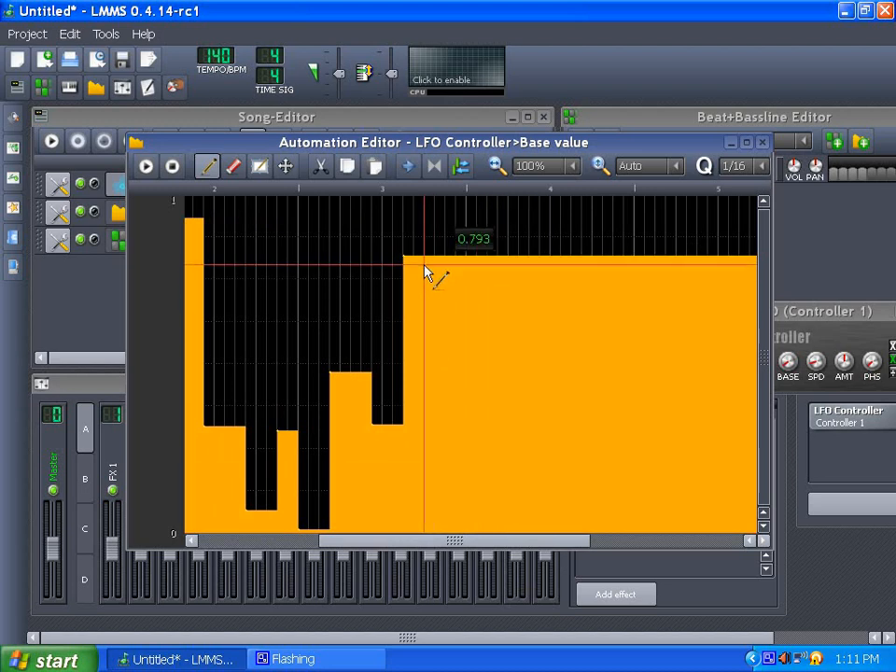
click(434, 226)
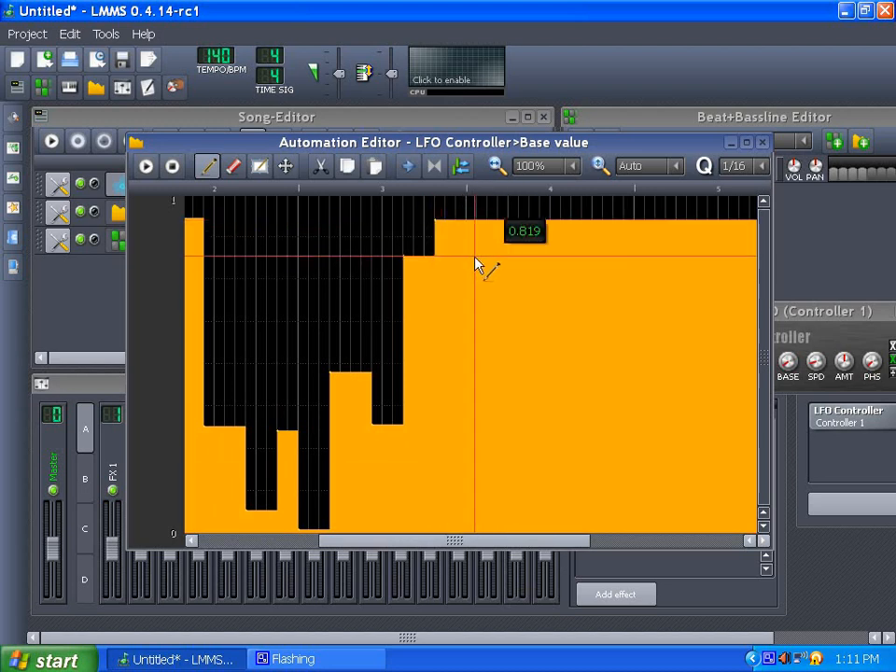
click(466, 476)
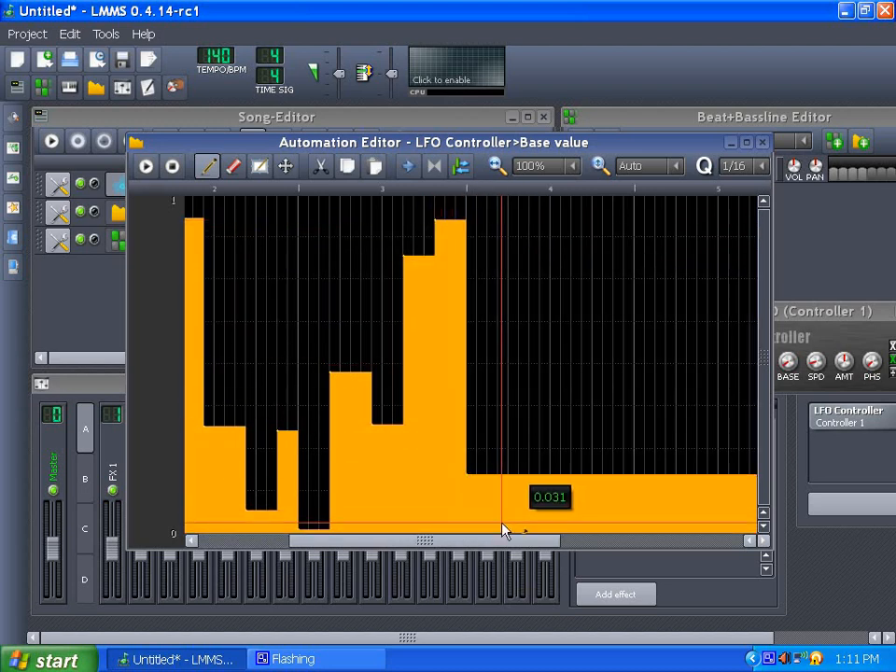
click(500, 525)
click(536, 536)
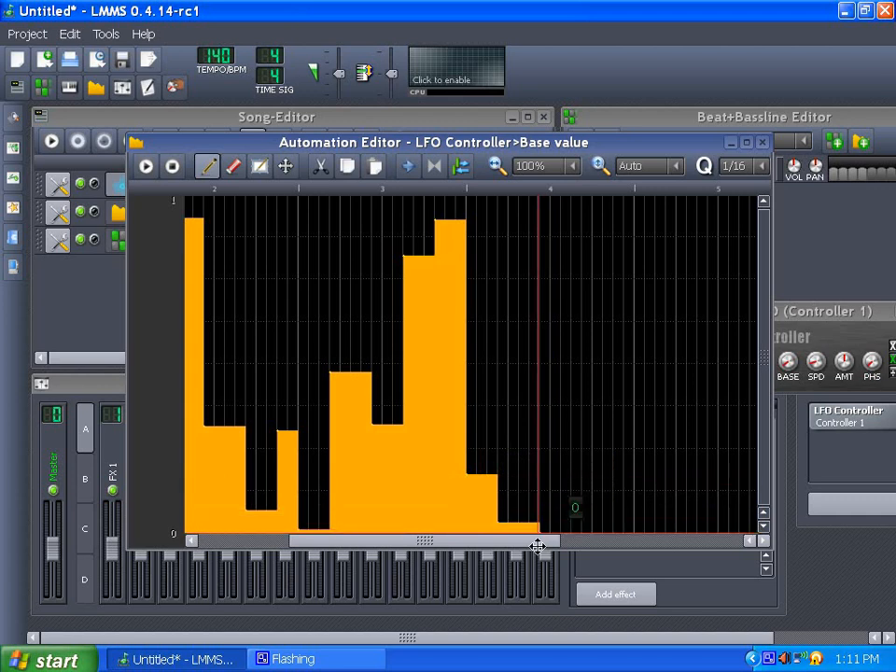
click(557, 274)
click(586, 431)
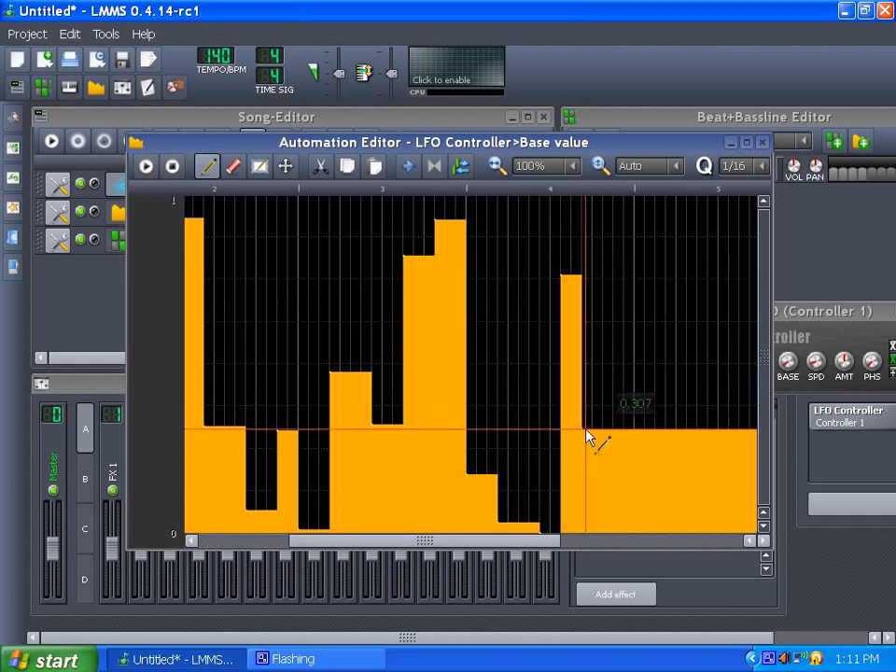
click(601, 503)
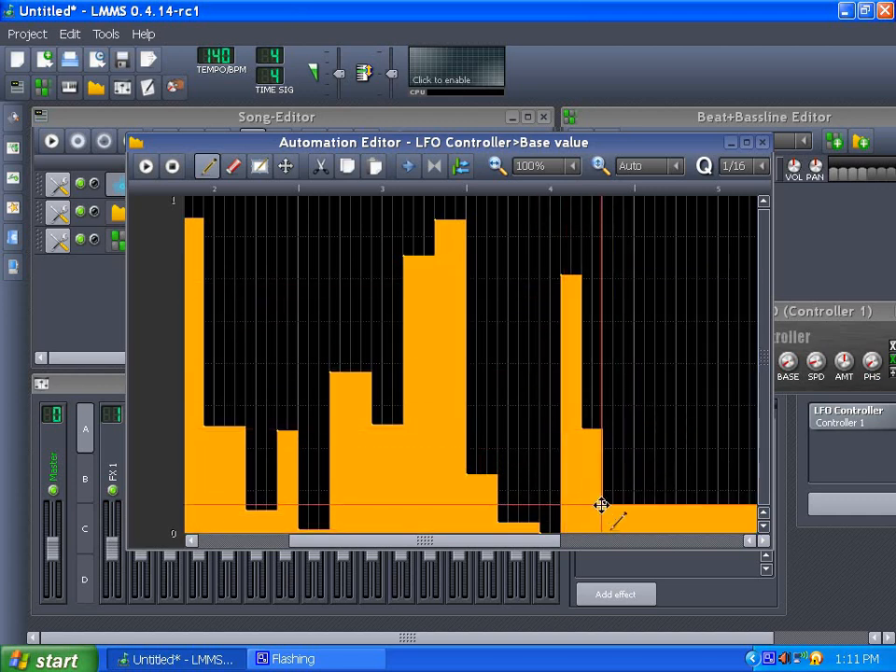
click(762, 142)
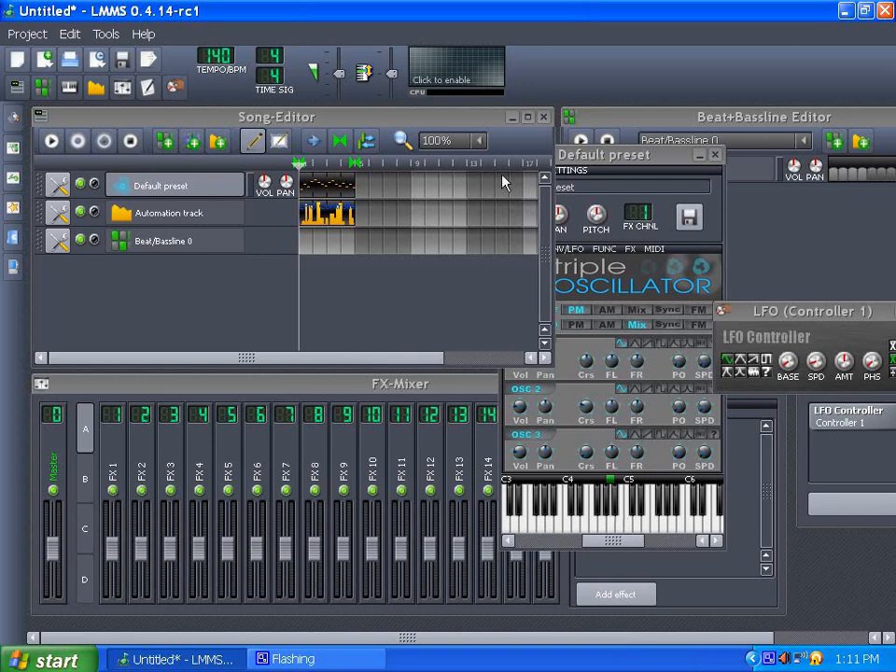
- Play the song to preview the automated LFO base value and stop playback
click(578, 165)
click(51, 140)
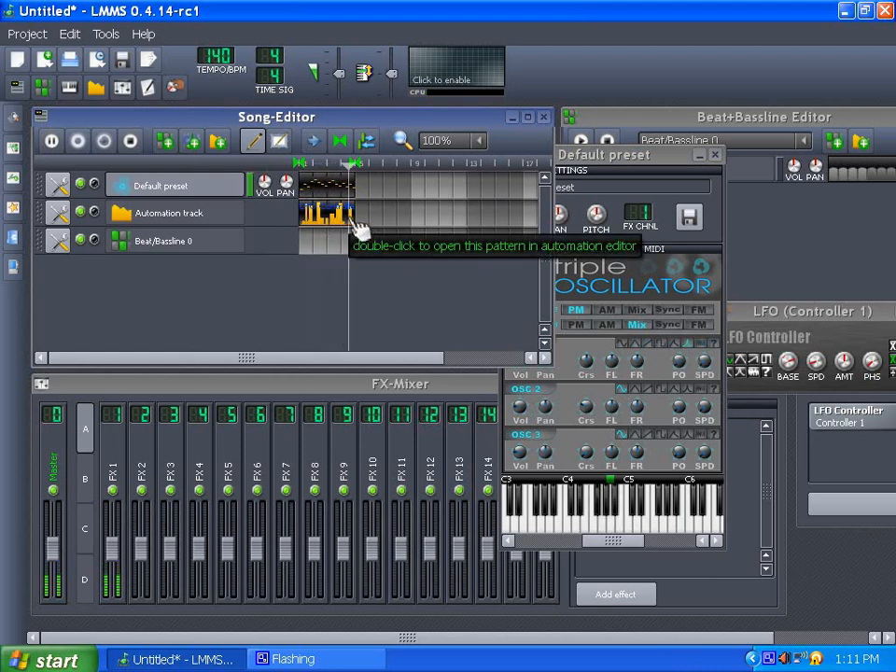
click(137, 143)
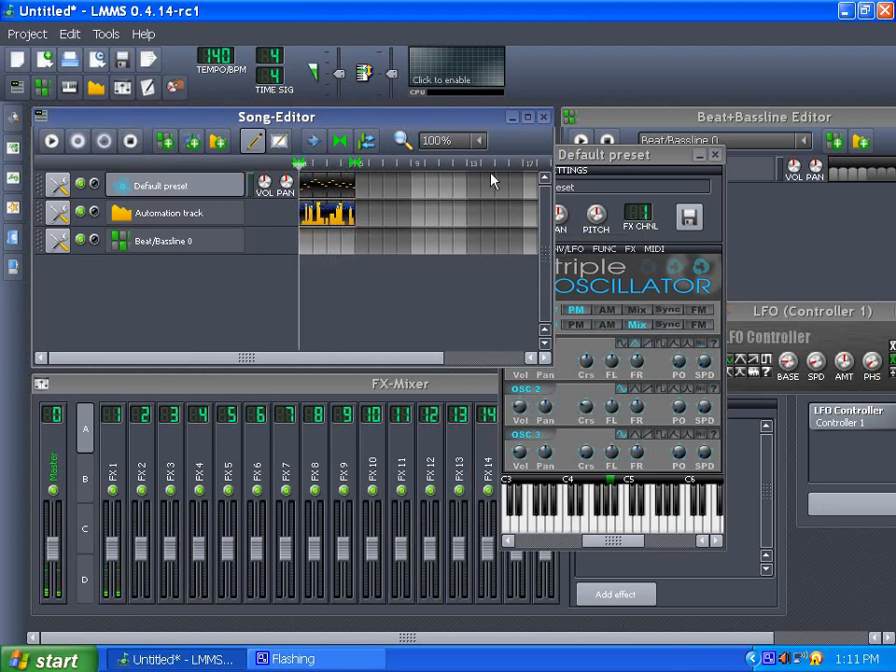
- Add an automation track to the Beat+Bassline Editor and rearrange the instrument and LFO windows
drag(576, 157, 402, 163)
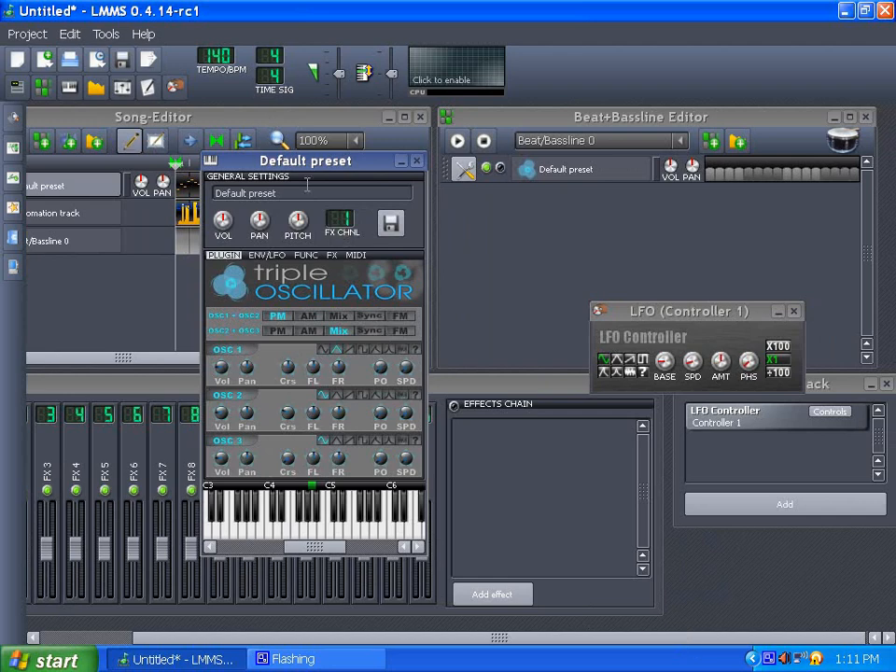
click(737, 141)
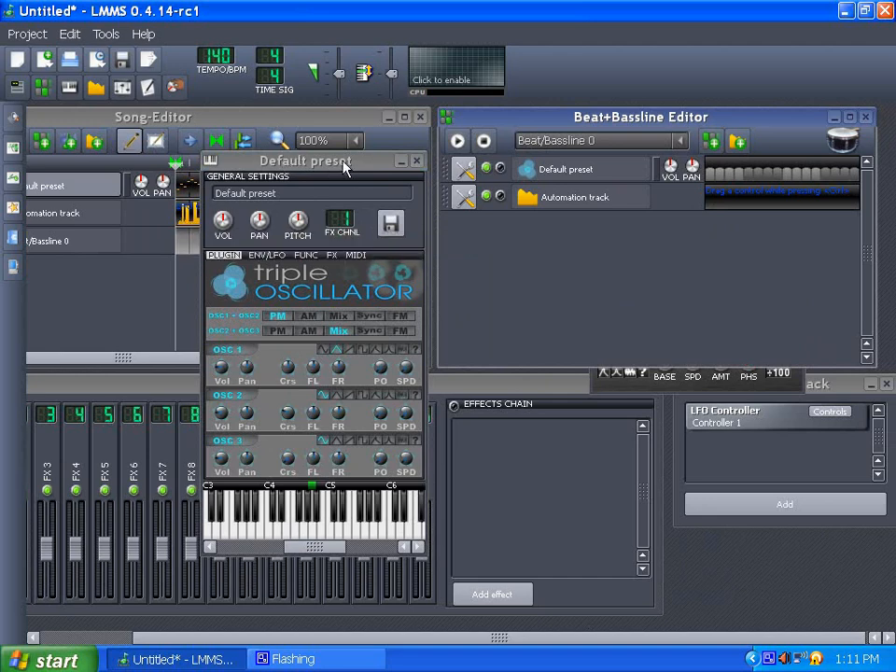
drag(345, 166, 404, 223)
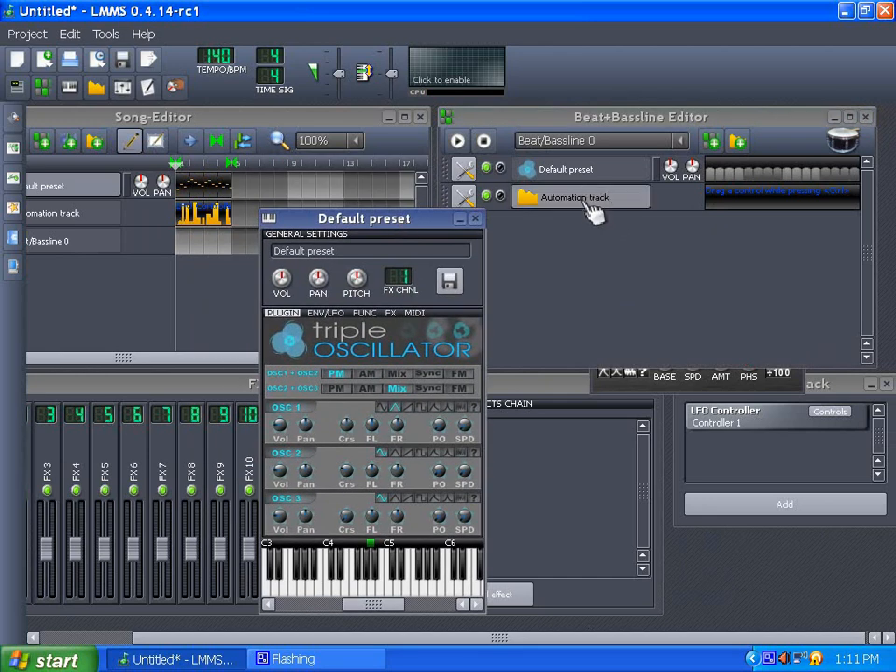
click(674, 375)
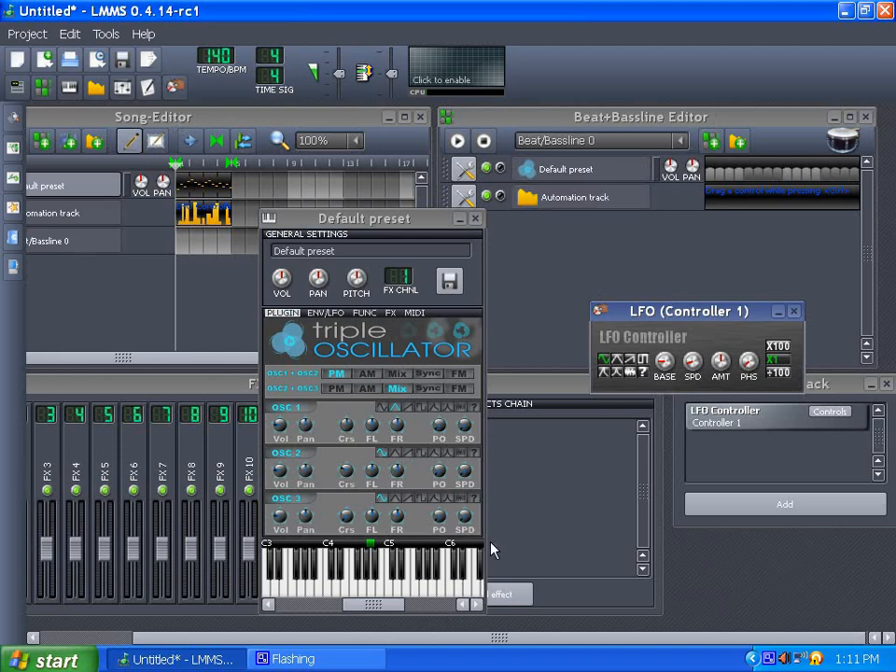
click(574, 161)
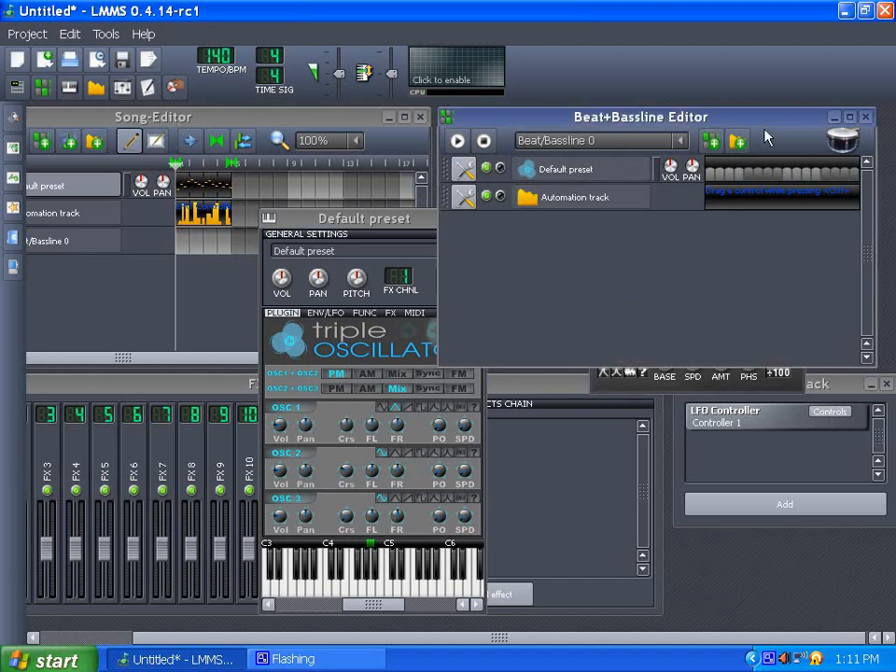
click(864, 117)
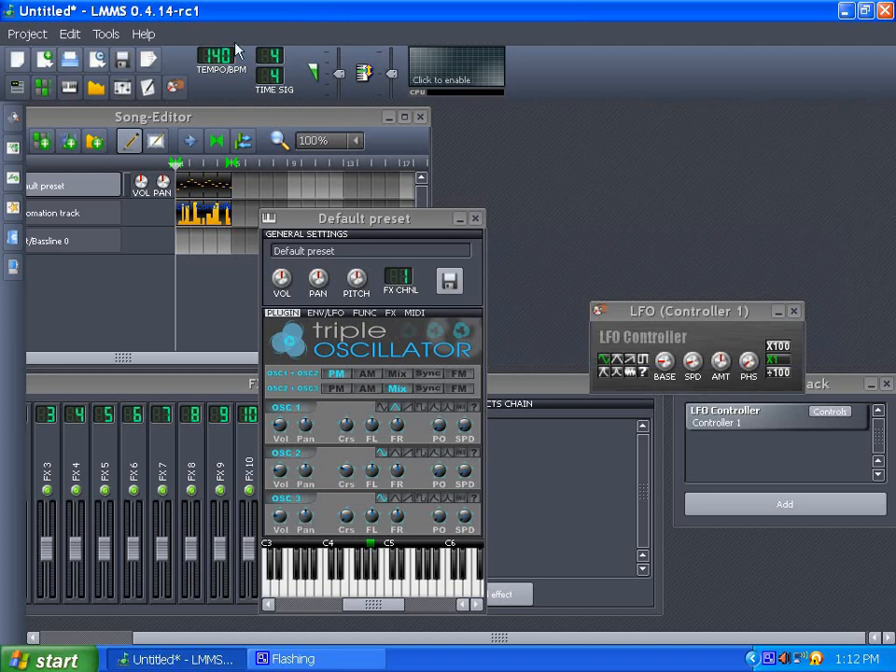
click(70, 89)
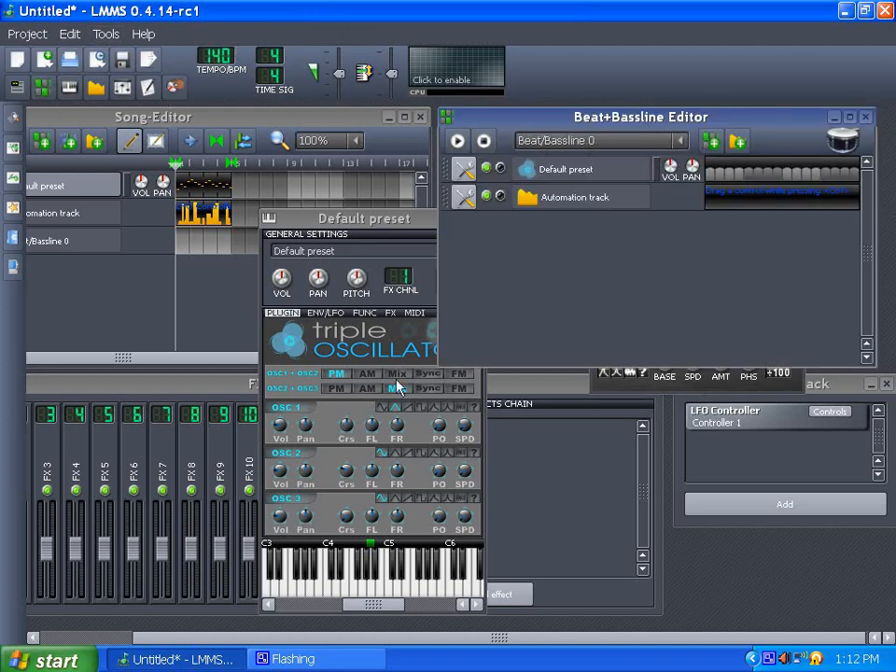
- Rename the Beat/Bassline 0 track to "Automation Waveform"
drag(402, 638, 282, 639)
double_click(180, 247)
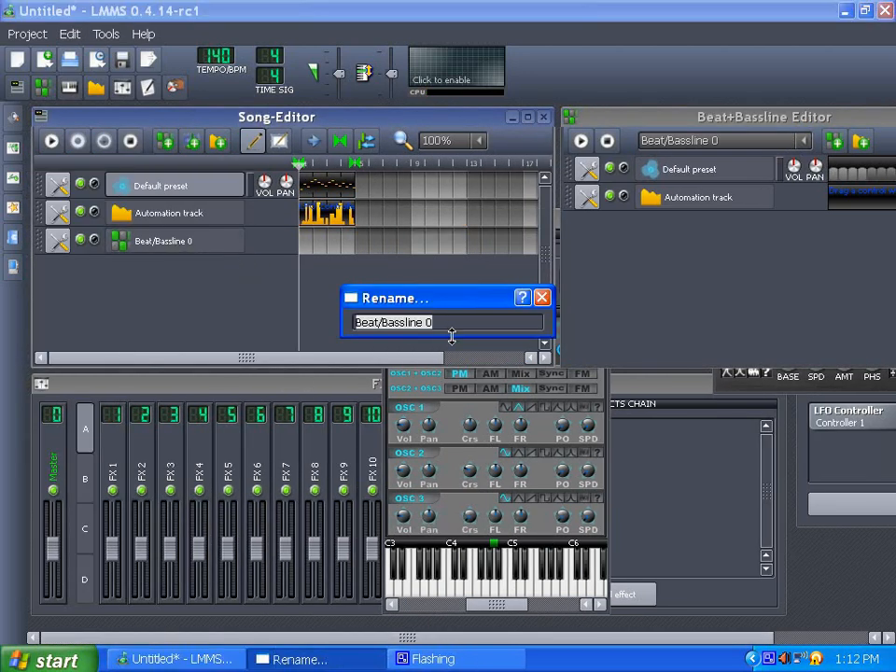
text(Automation Waveform)
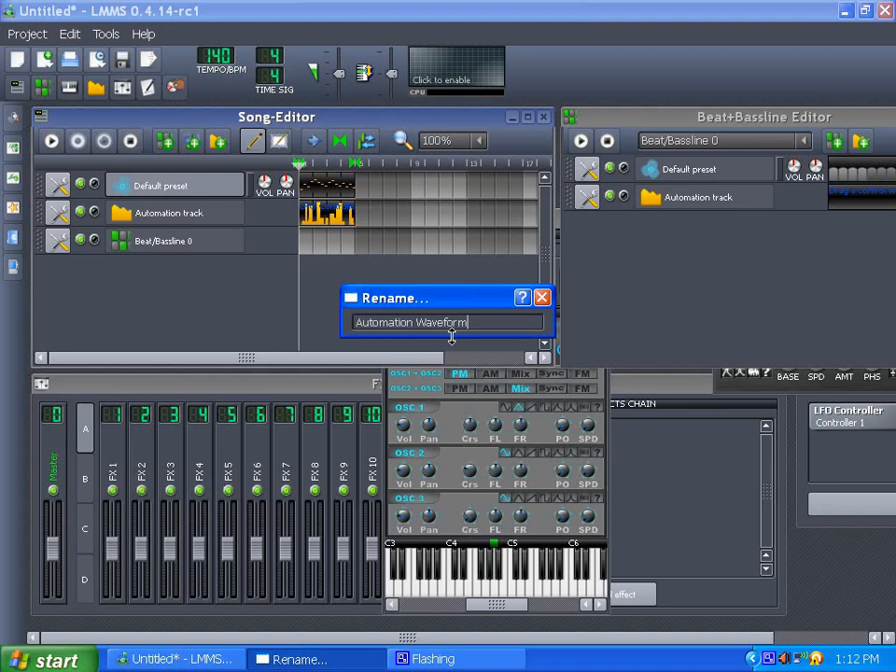
key(Return)
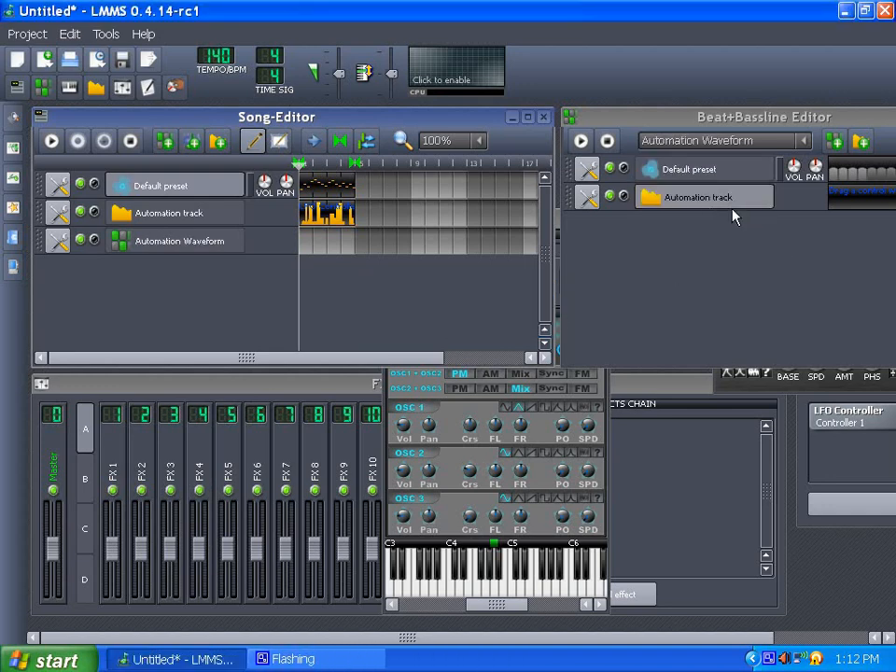
- Rename the LFO controller in the Controller Rack to "Passthrough1"
drag(597, 638, 724, 638)
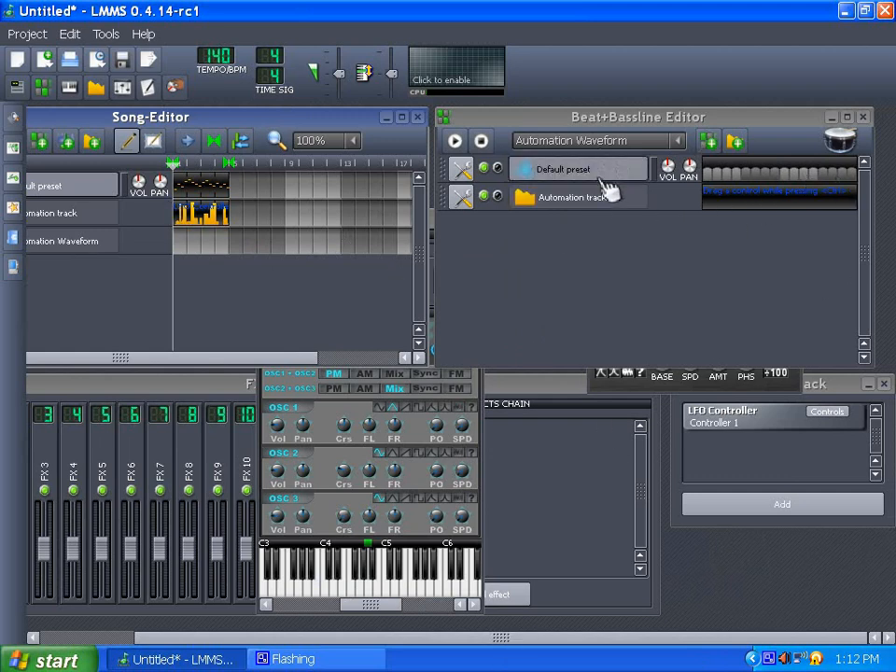
drag(564, 640, 470, 640)
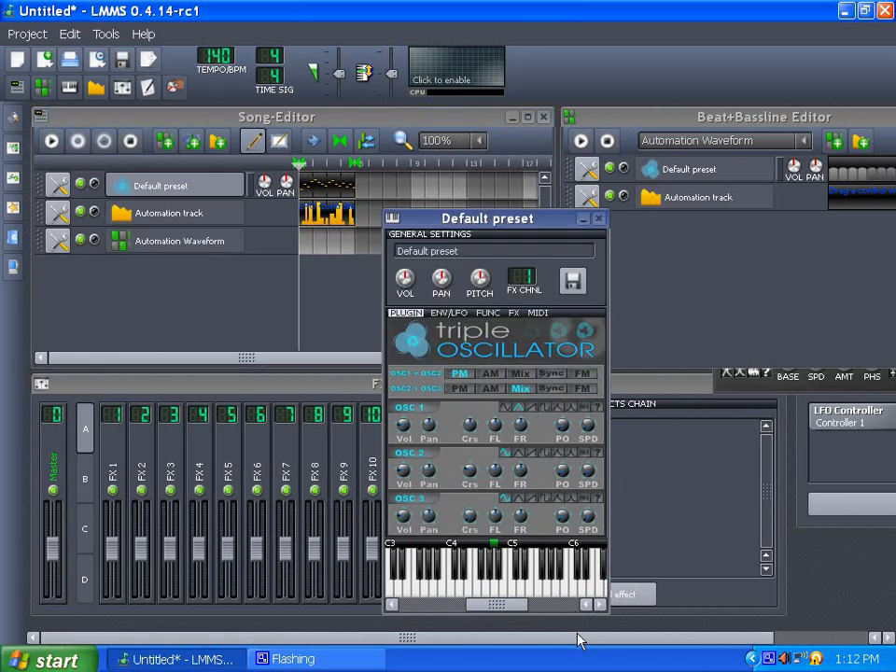
drag(579, 640, 672, 640)
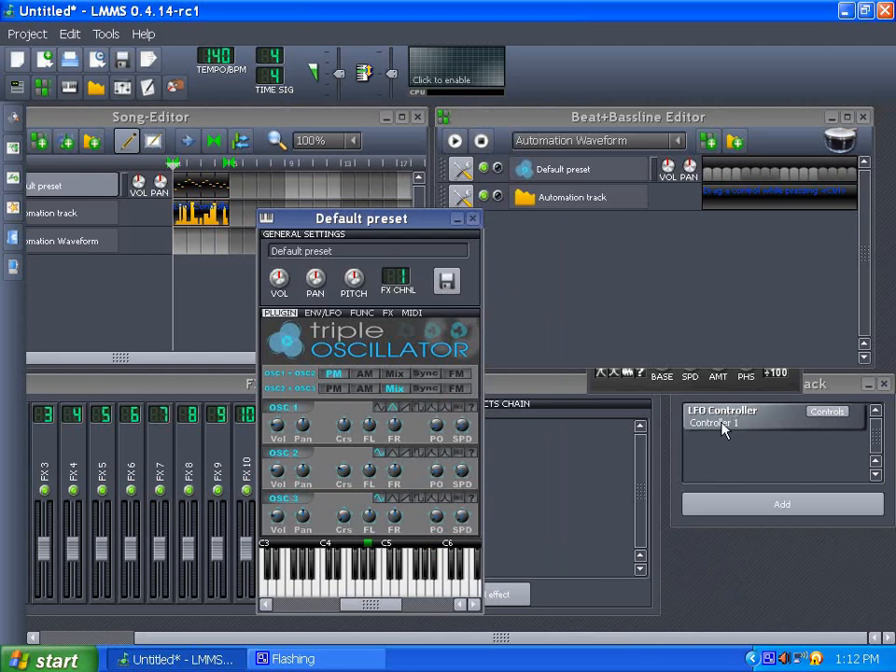
double_click(722, 423)
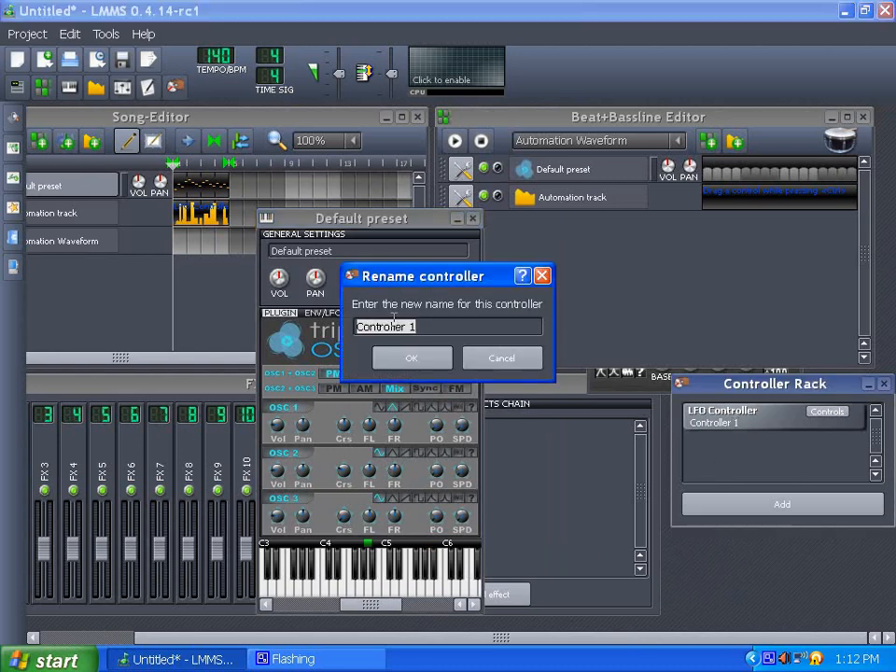
text(Passthrough1)
click(411, 359)
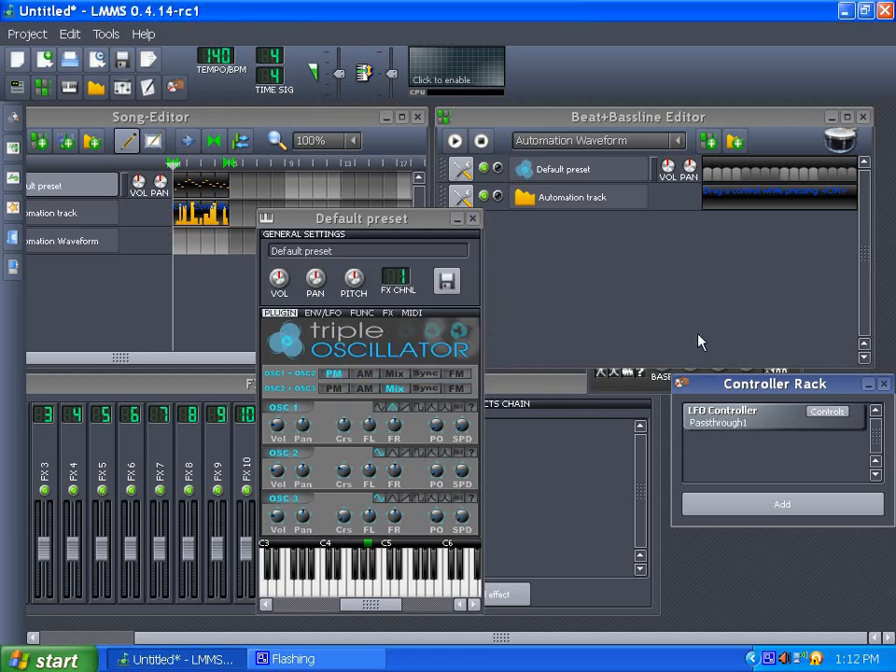
- Inspect the Osc 1 wave shape's controller connection, then close the Triple Oscillator instrument window
click(357, 222)
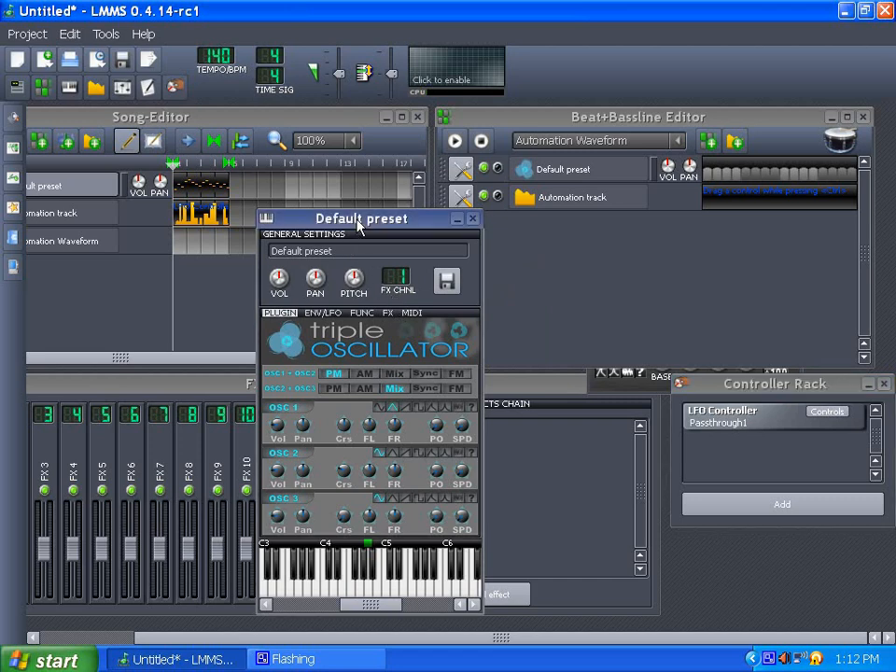
right_click(391, 407)
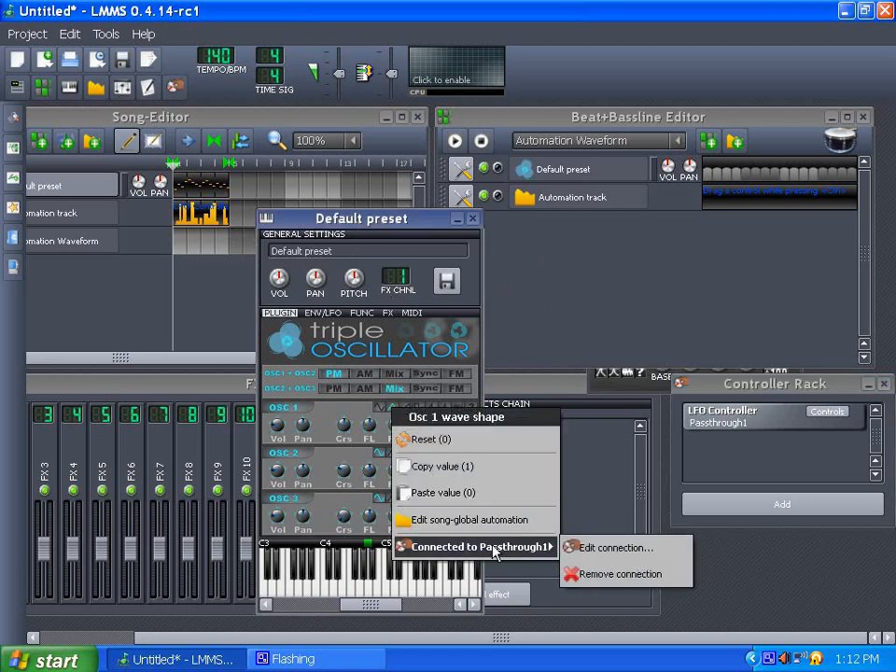
click(427, 219)
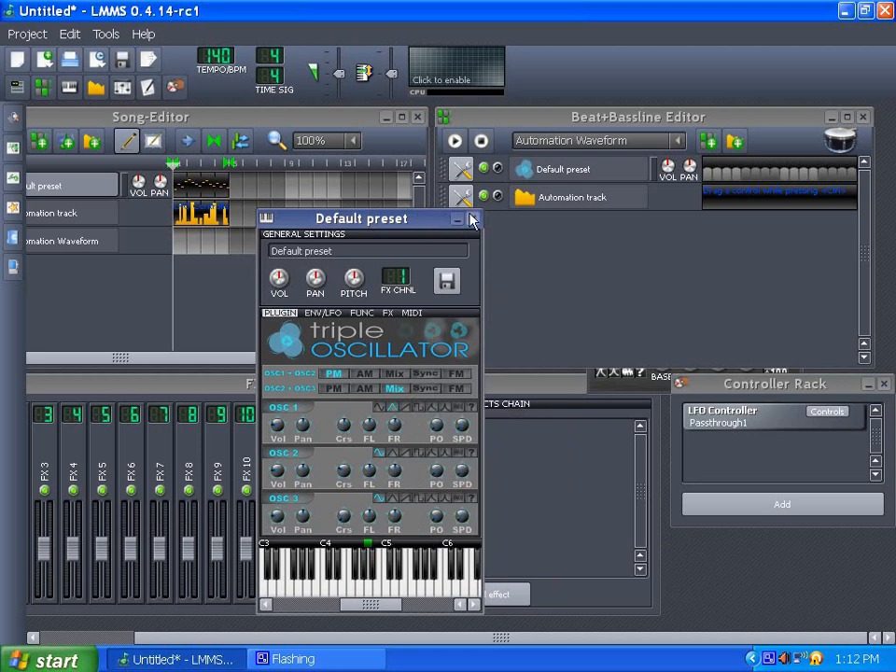
click(472, 218)
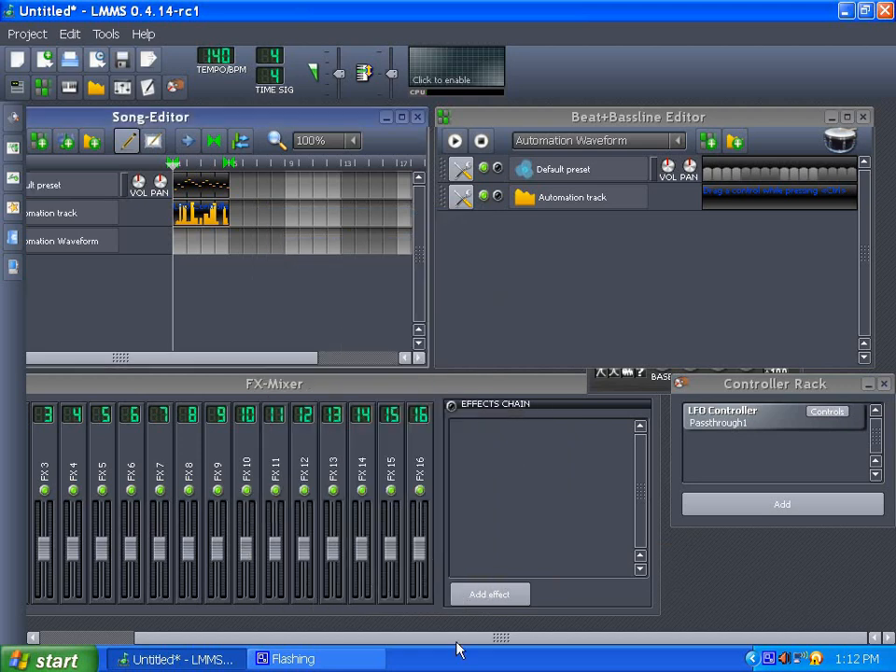
drag(486, 642, 334, 642)
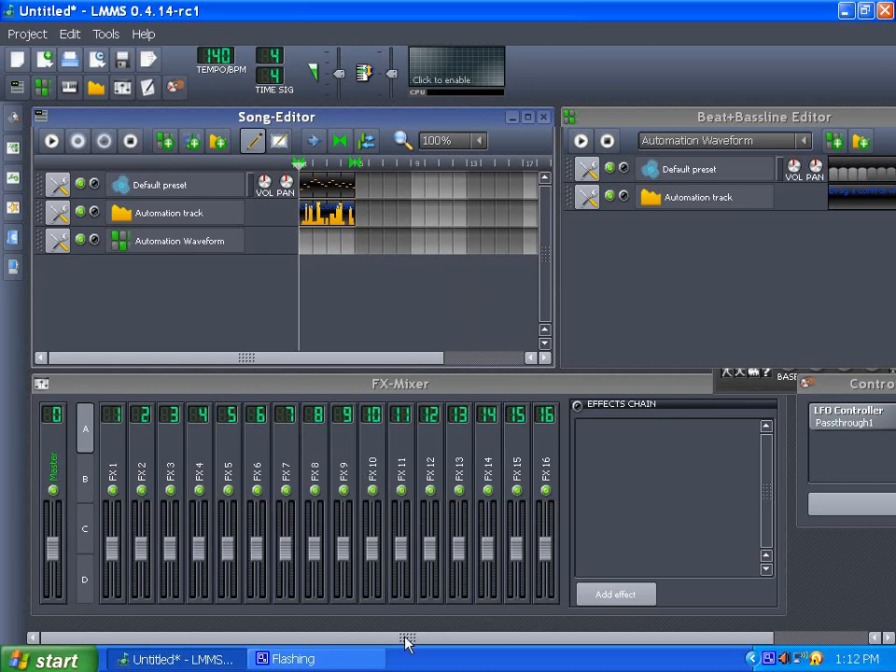
drag(484, 644, 326, 631)
mouse_move(410, 637)
mouse_down()
mouse_move(495, 644)
mouse_move(422, 644)
mouse_up()
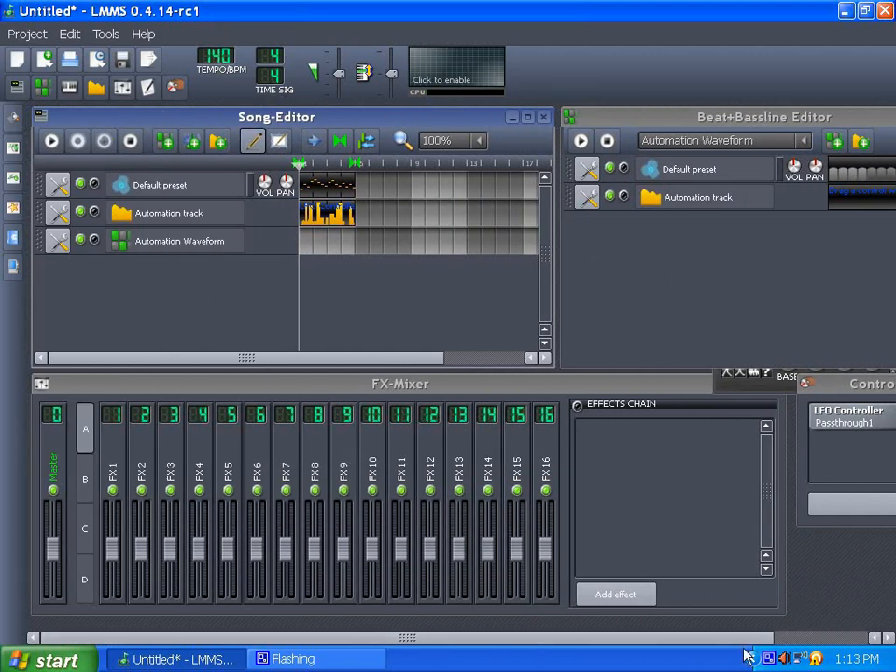